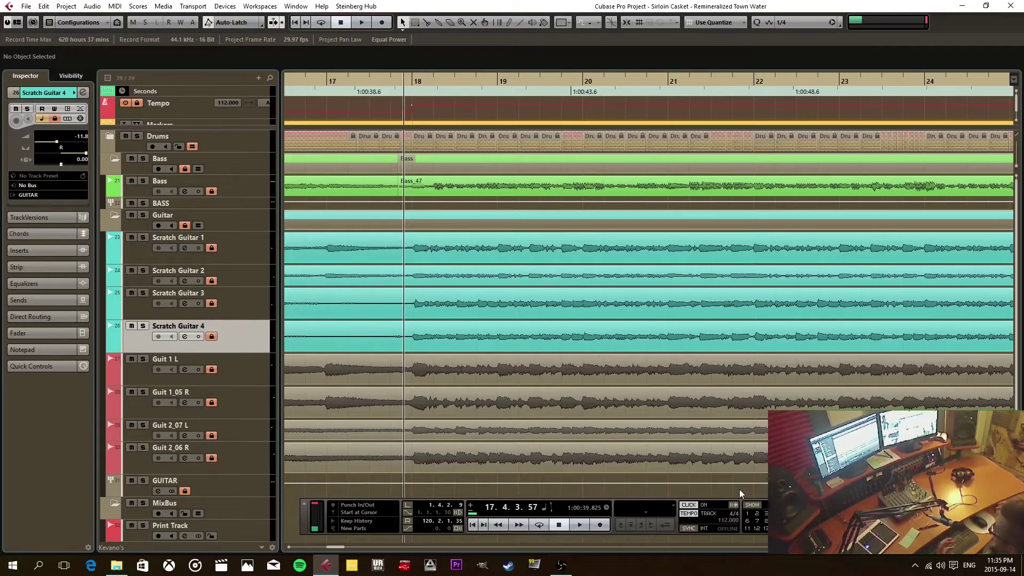
Move the project cursor from bar 17 to around bar 20–21 in the ruler.
{"action": "left_click", "coordinate": [620, 80]}
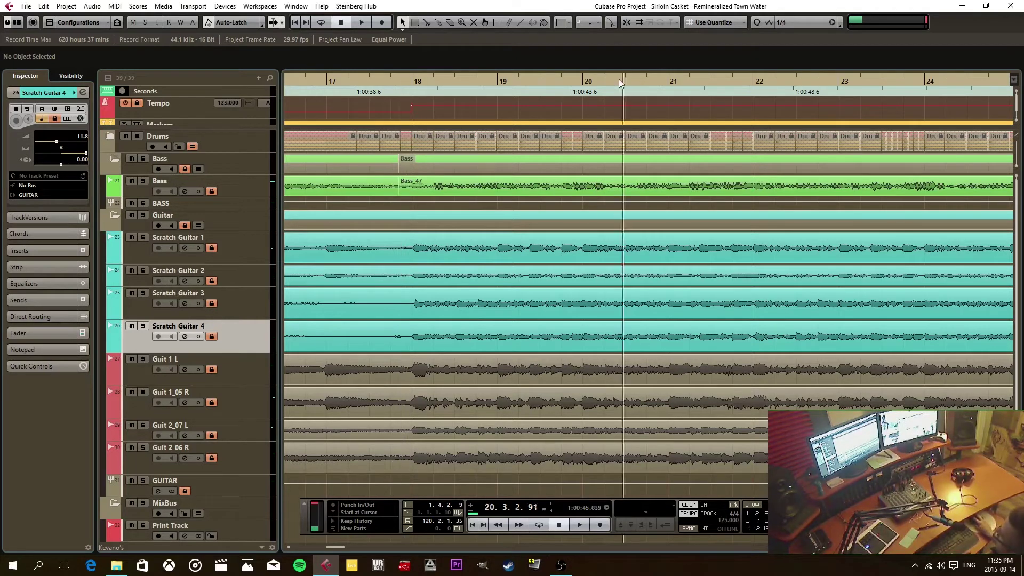
{"action": "left_click_drag", "start_coordinate": [618, 79], "coordinate": [719, 90]}
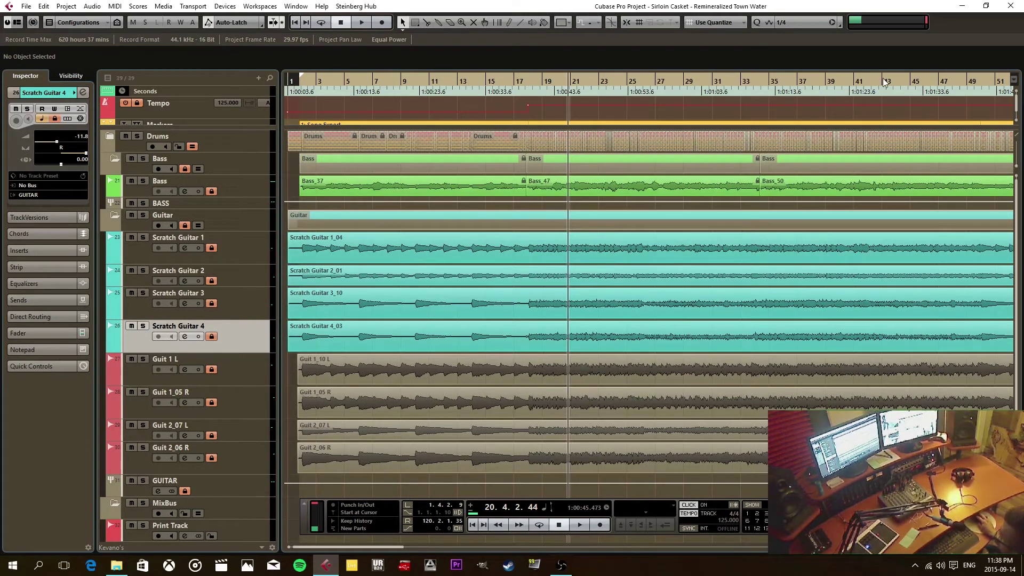
Zoom the timeline to bars 17–32 and place the project cursor at bar 18, beat 4.
{"action": "left_click", "coordinate": [587, 82]}
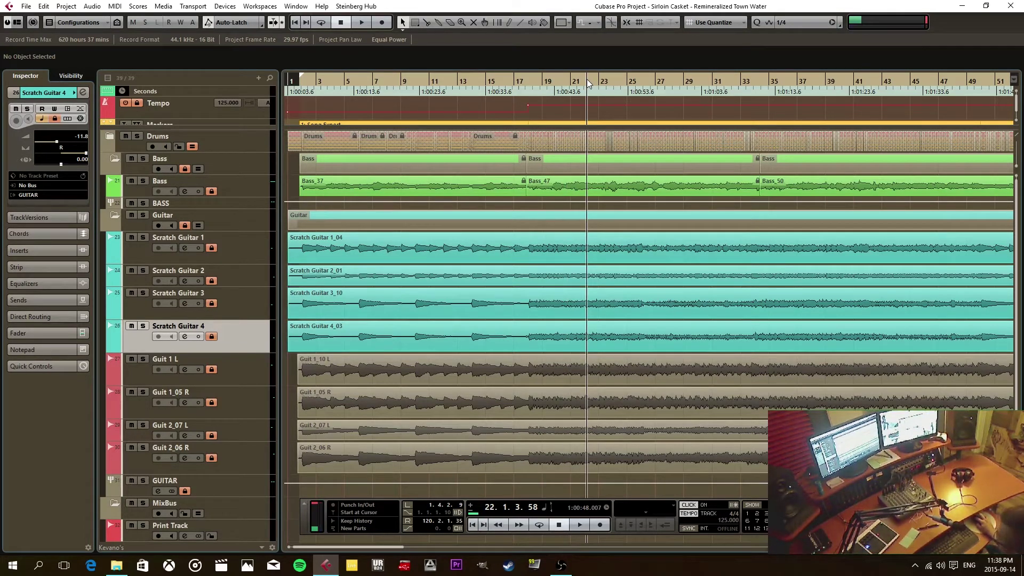
{"action": "left_click_drag", "start_coordinate": [588, 83], "coordinate": [603, 66]}
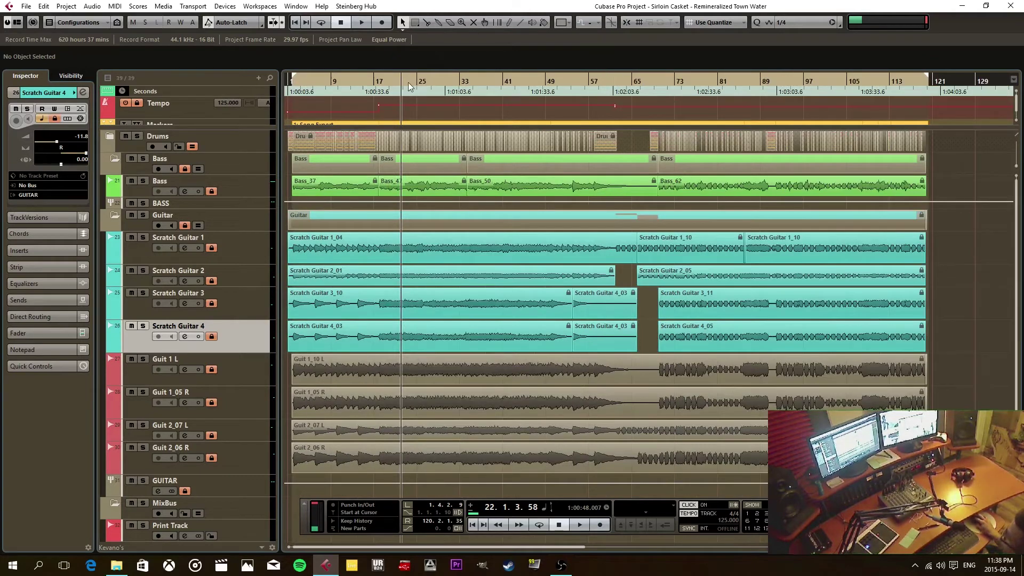
{"action": "left_click_drag", "start_coordinate": [468, 92], "coordinate": [442, 177]}
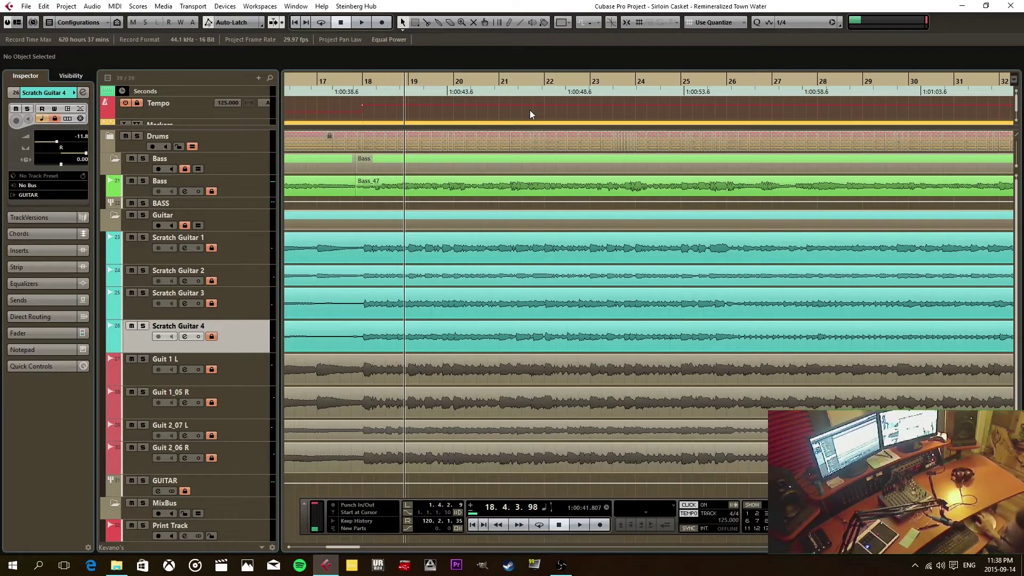
Disable Zoom while Locating in Time Scale, then move the cursor to bar 21, beat 4.
{"action": "left_click", "coordinate": [25, 7]}
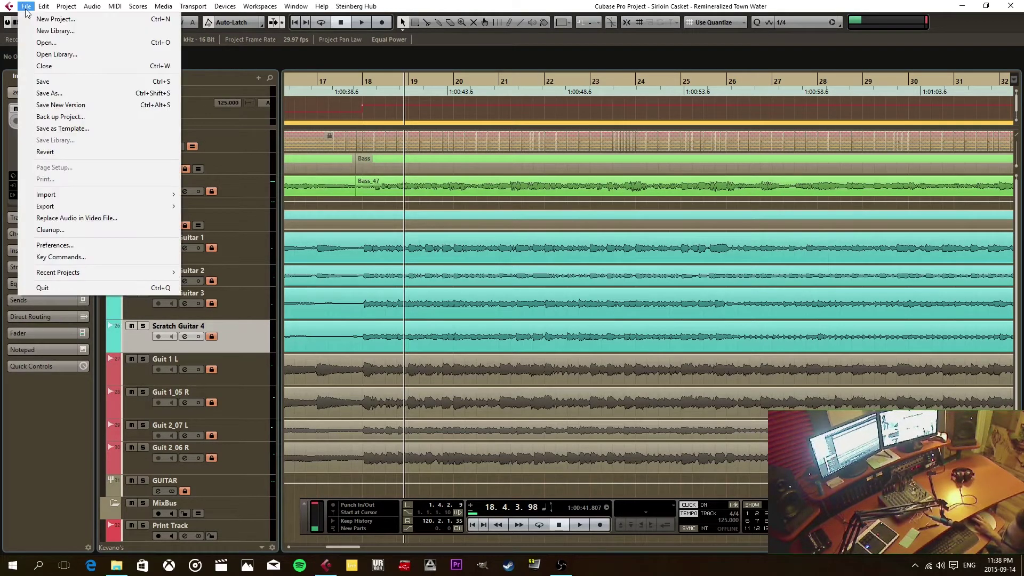
{"action": "left_click", "coordinate": [53, 246]}
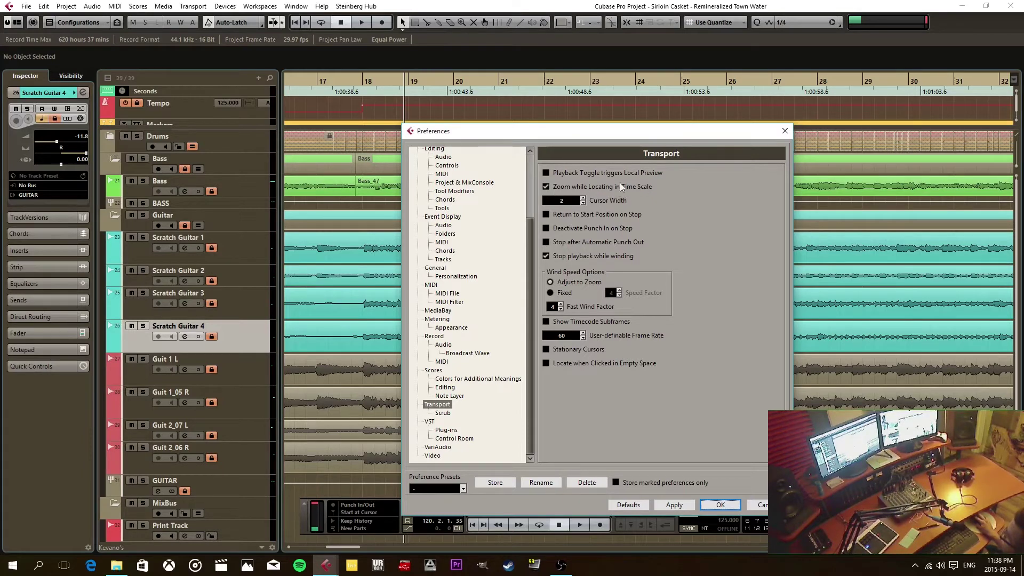
{"action": "left_click", "coordinate": [546, 187]}
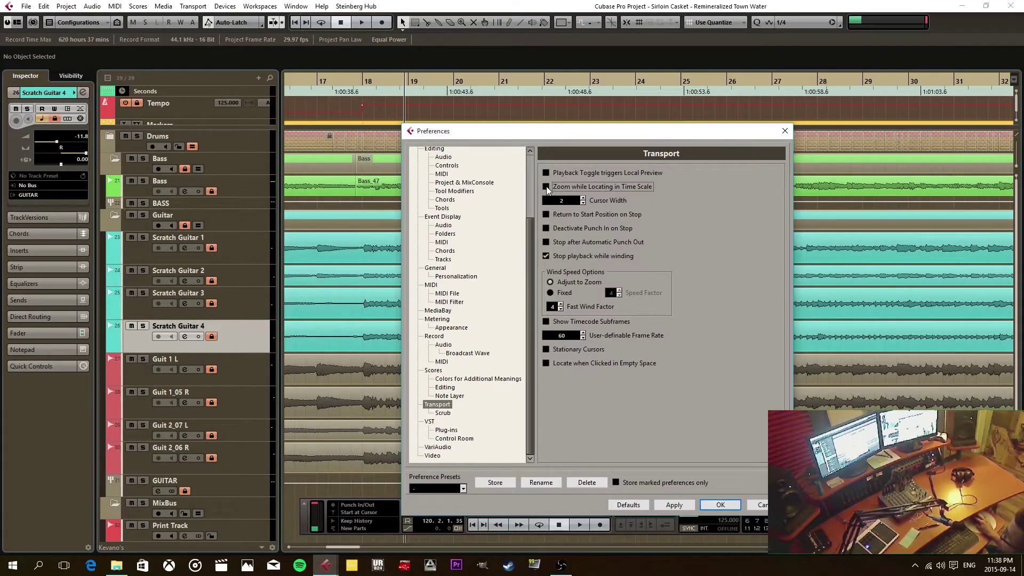
{"action": "left_click", "coordinate": [720, 504]}
{"action": "left_click_drag", "start_coordinate": [451, 81], "coordinate": [552, 112]}
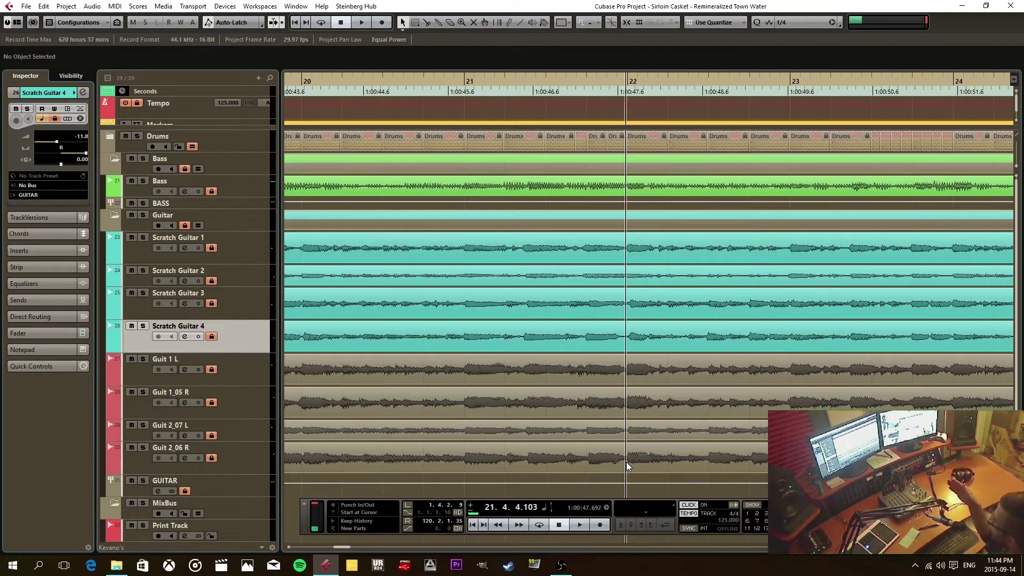
Play briefly, then return the cursor to bar 21, beat 4, tick 103.
{"action": "key", "text": "space"}
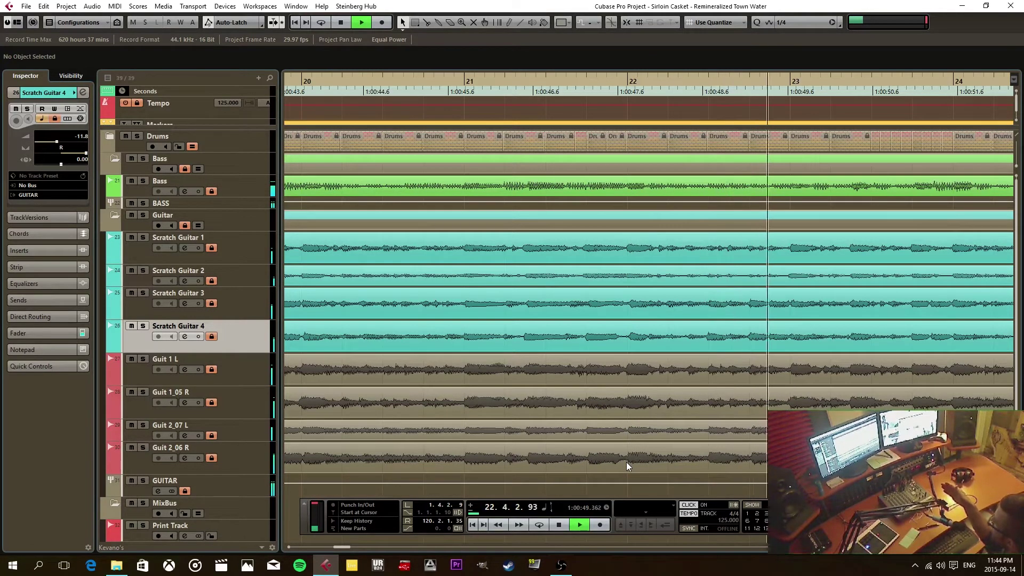
{"action": "key", "text": "space"}
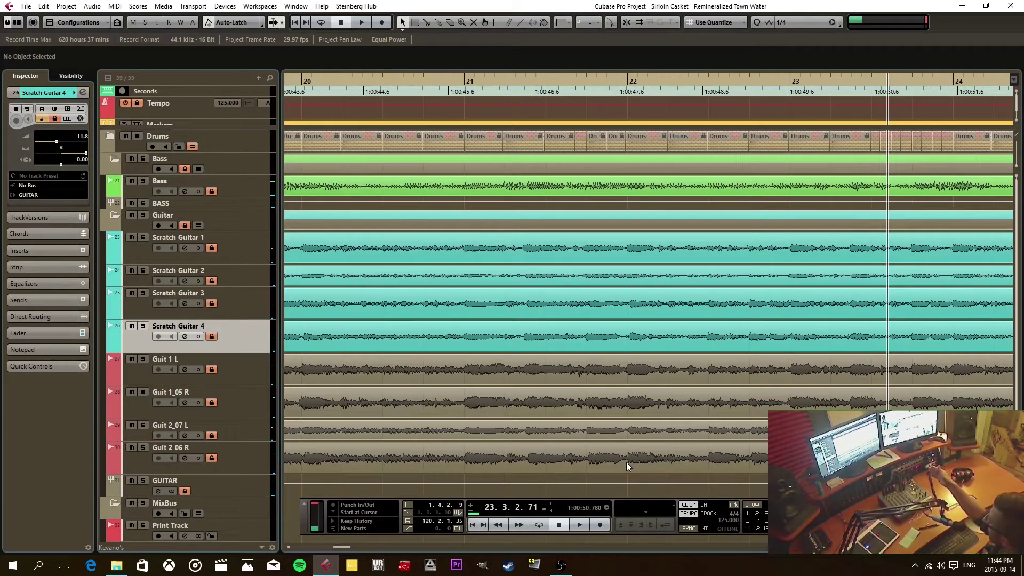
{"action": "left_click", "coordinate": [626, 461]}
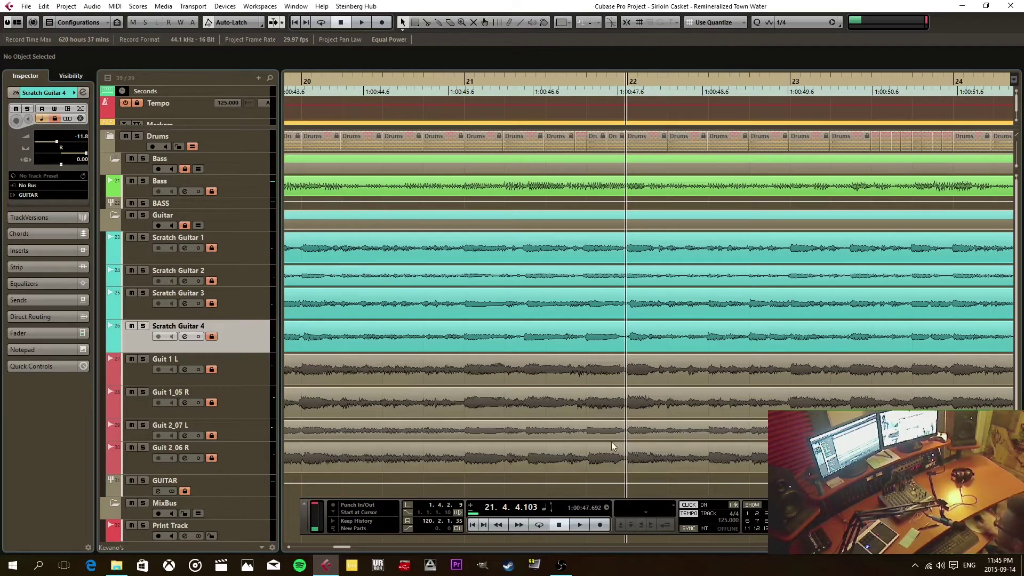
Enable Return to Start Position on Stop and test it with a play and stop.
{"action": "left_click", "coordinate": [25, 6]}
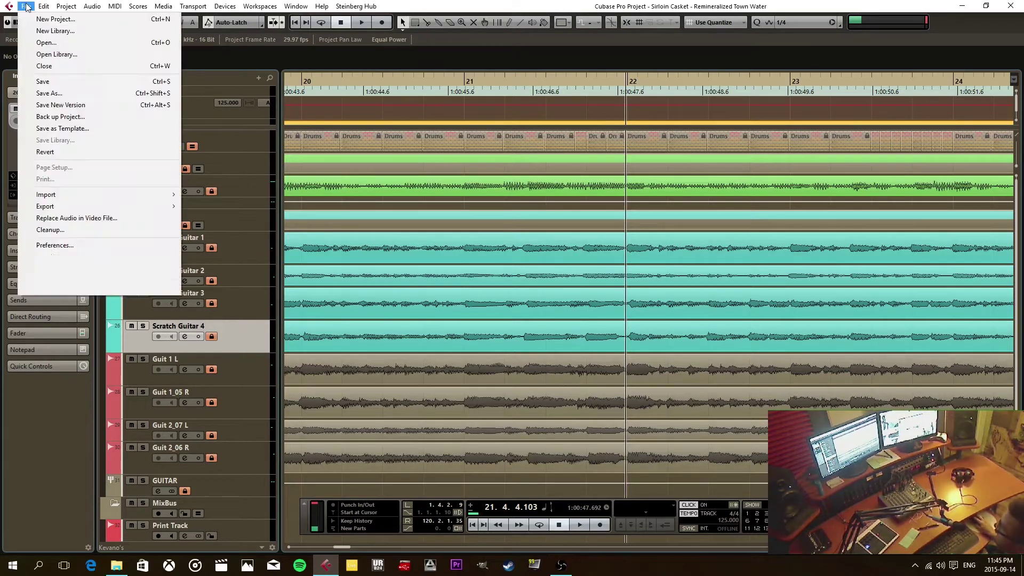
{"action": "left_click", "coordinate": [48, 245]}
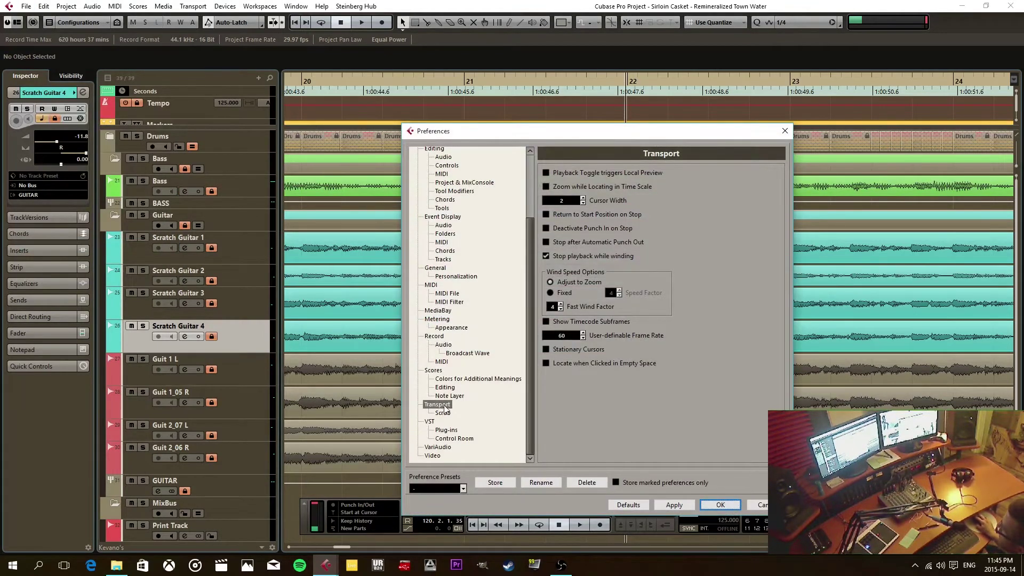
{"action": "left_click", "coordinate": [546, 214]}
{"action": "left_click", "coordinate": [713, 505]}
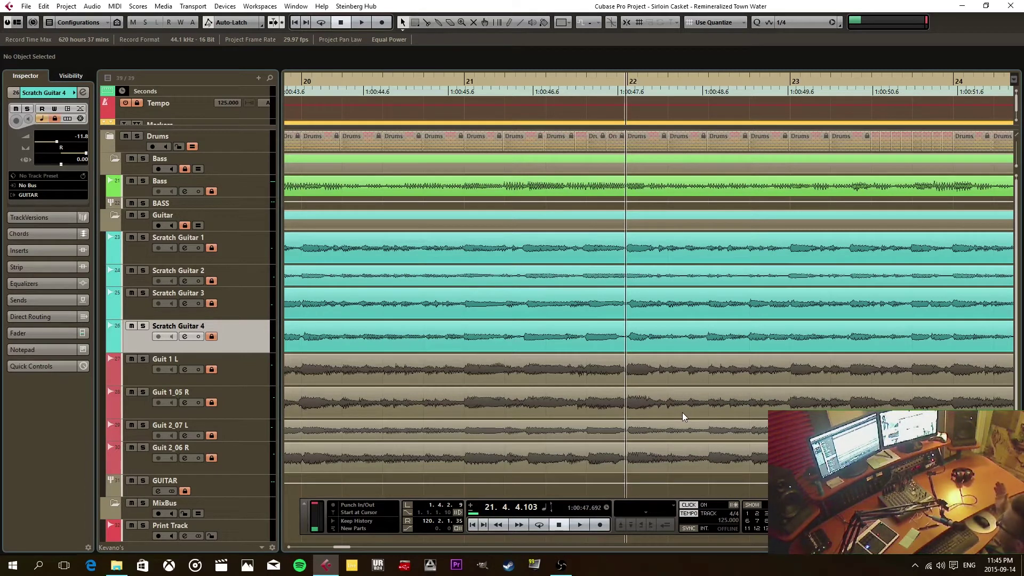
{"action": "key", "text": "space"}
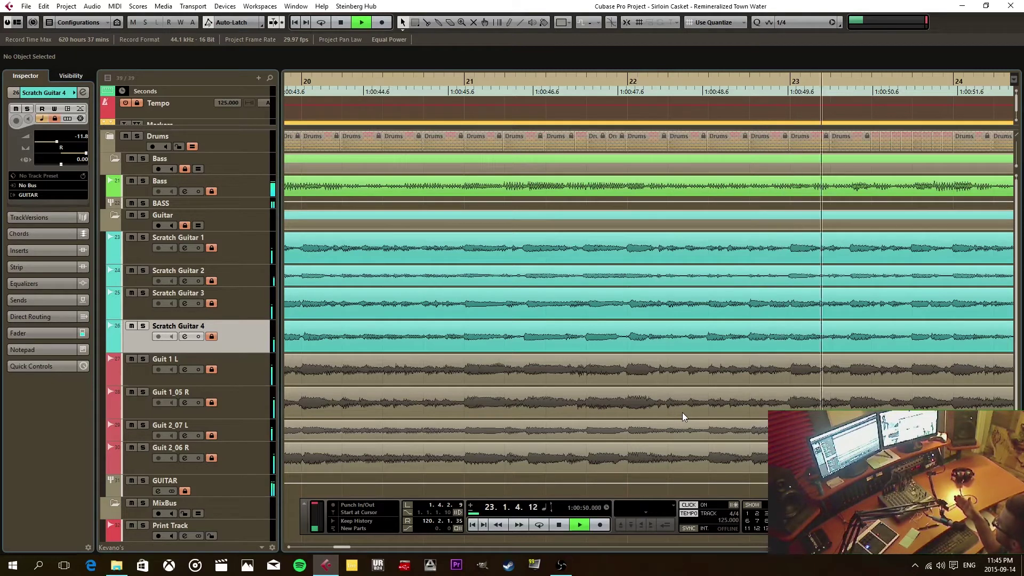
{"action": "key", "text": "space"}
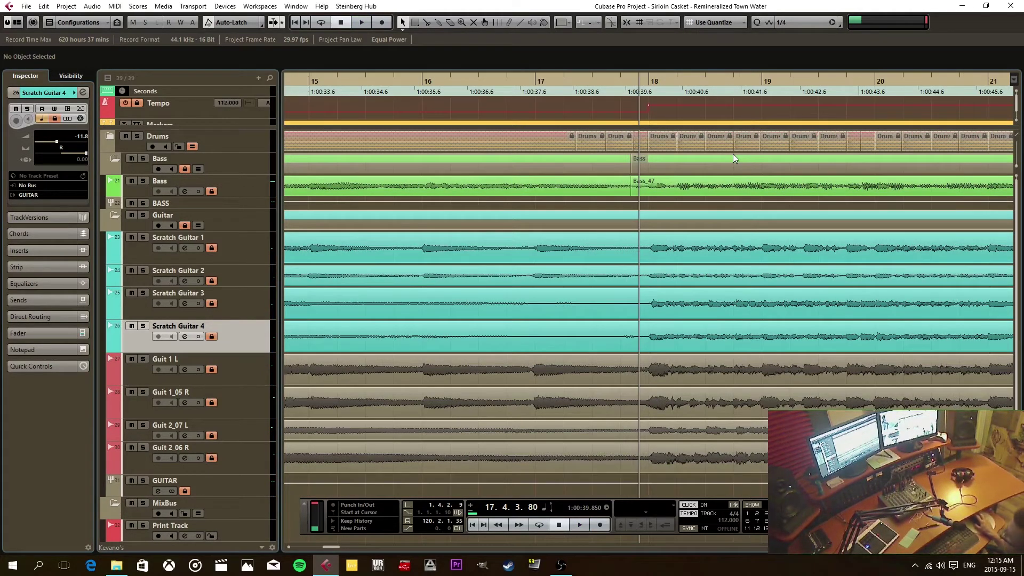
Position the project cursor just after bar 18, at 18.1.3, in the ruler.
{"action": "left_click", "coordinate": [658, 87]}
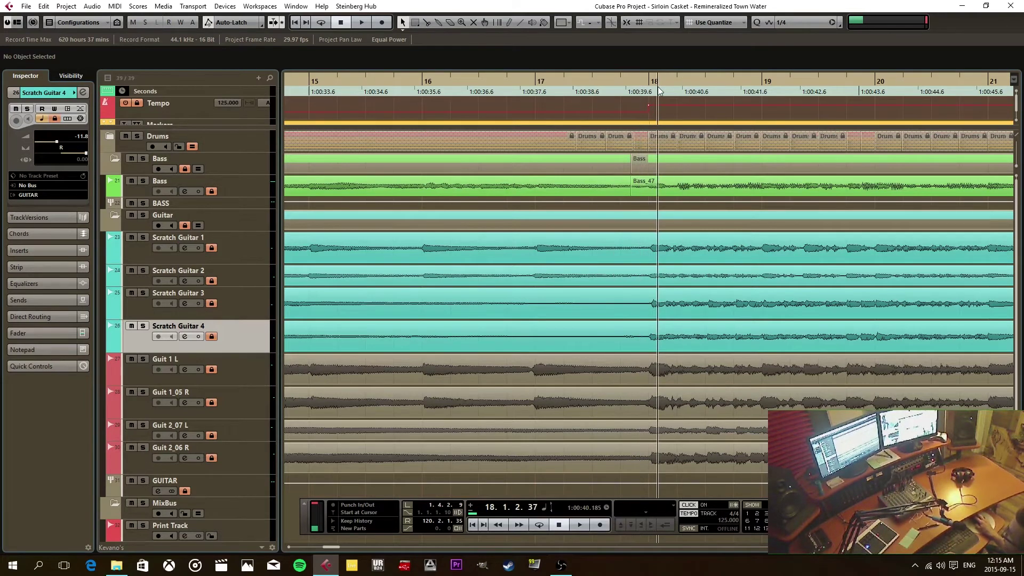
{"action": "left_click", "coordinate": [645, 90]}
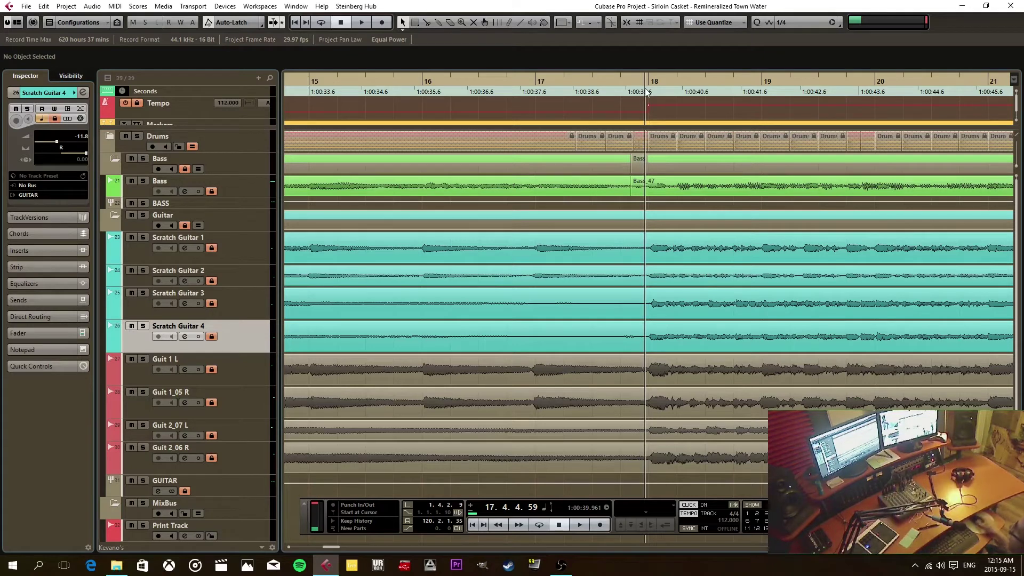
{"action": "left_click", "coordinate": [682, 78]}
{"action": "left_click", "coordinate": [653, 80]}
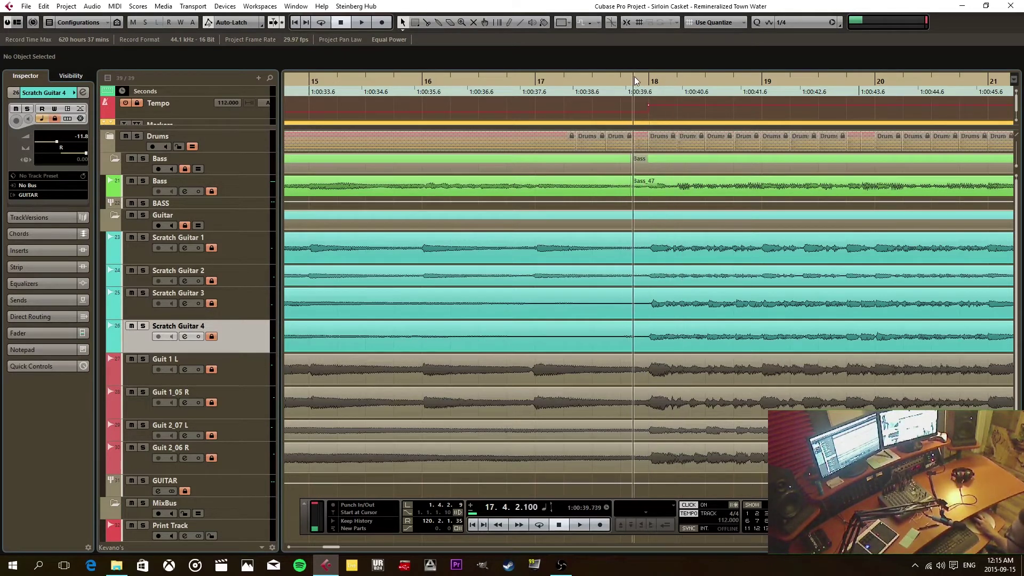
{"action": "left_click_drag", "start_coordinate": [635, 79], "coordinate": [639, 78]}
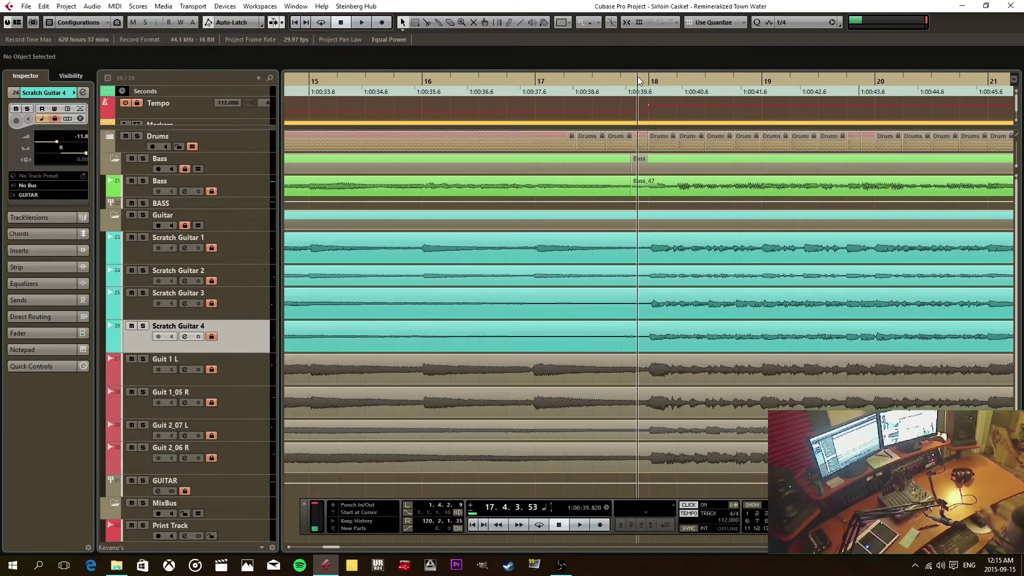
{"action": "left_click", "coordinate": [661, 77]}
{"action": "left_click_drag", "start_coordinate": [661, 76], "coordinate": [908, 100]}
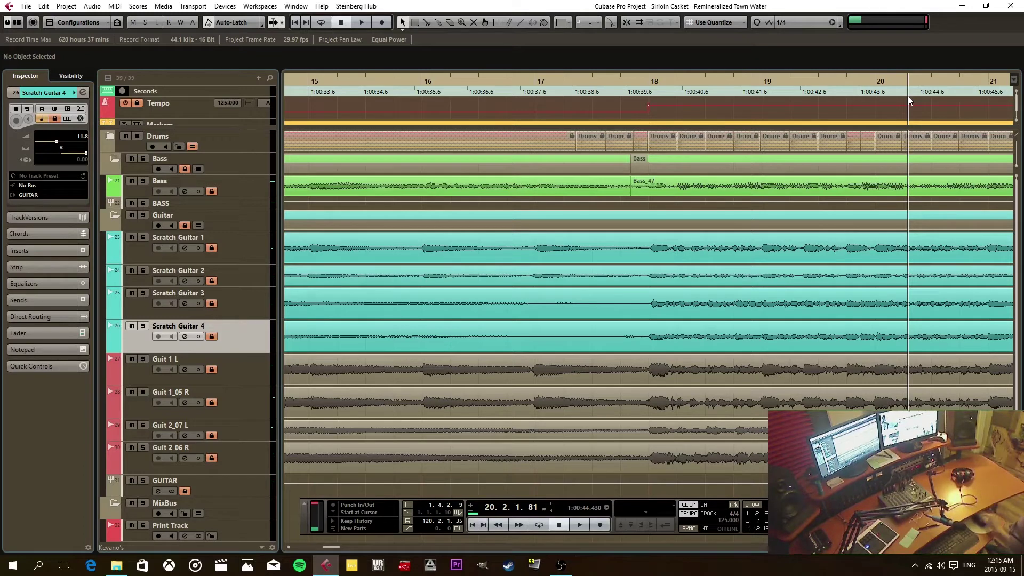
{"action": "left_click_drag", "start_coordinate": [739, 92], "coordinate": [664, 98]}
Play from bar 18.1.3 and stop, returning the cursor to that spot.
{"action": "key", "text": "space"}
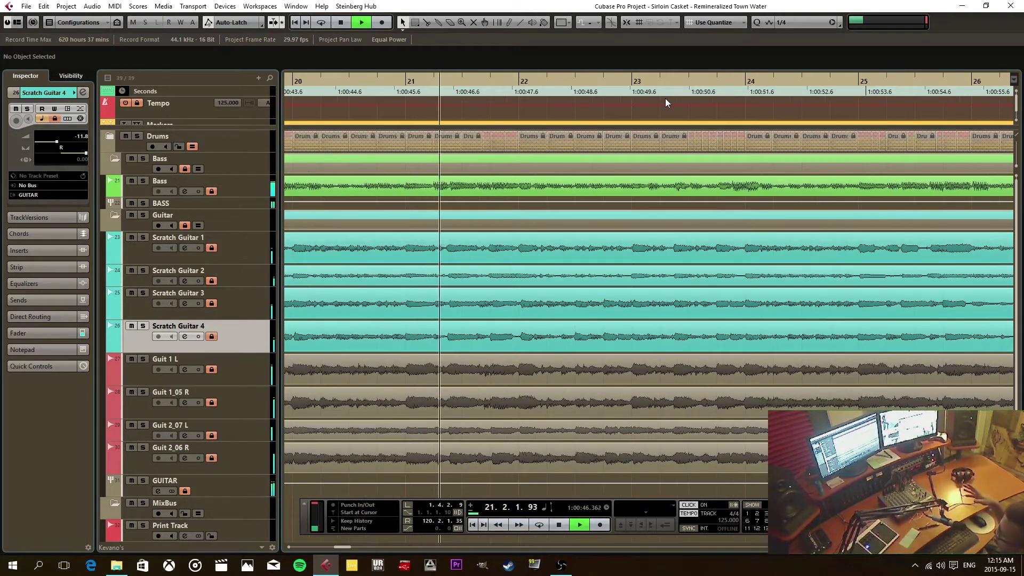
{"action": "key", "text": "space"}
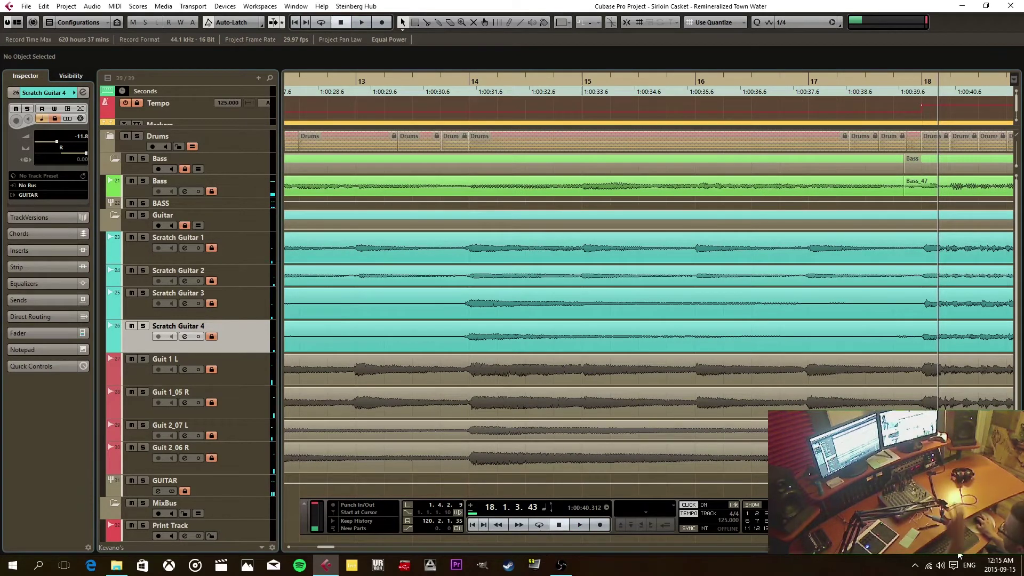
{"action": "scroll", "coordinate": [640, 293], "scroll_direction": "right", "scroll_amount": 4}
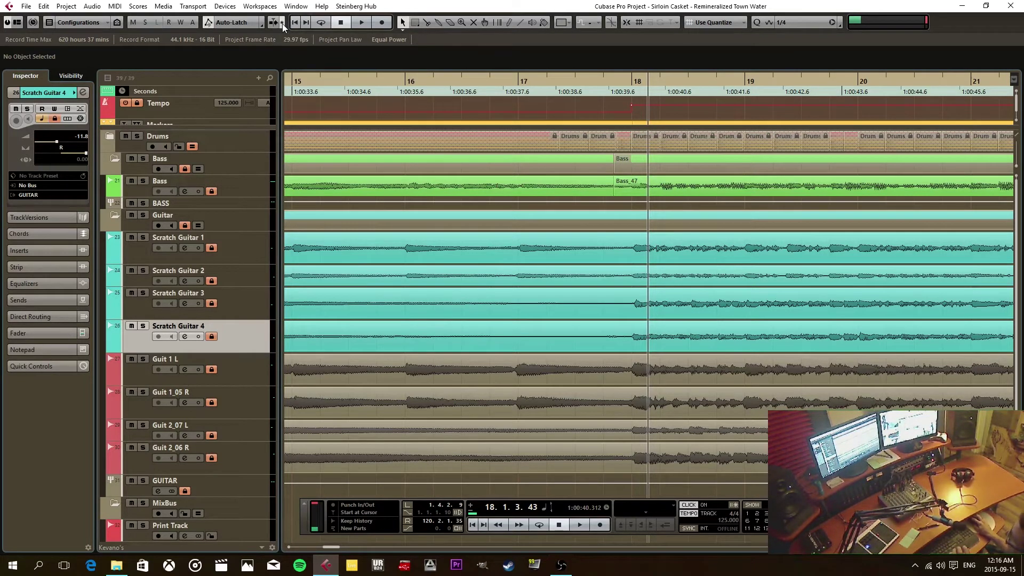
Play and stop, then fine-tune the playhead to bar 18, beat 1, sixteenth 2.
{"action": "key", "text": "space"}
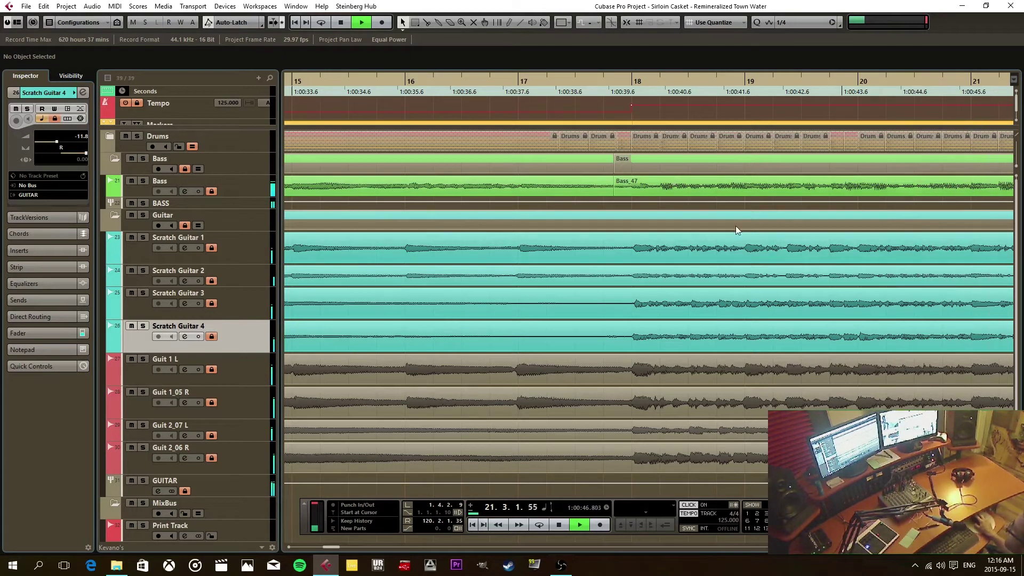
{"action": "key", "text": "space"}
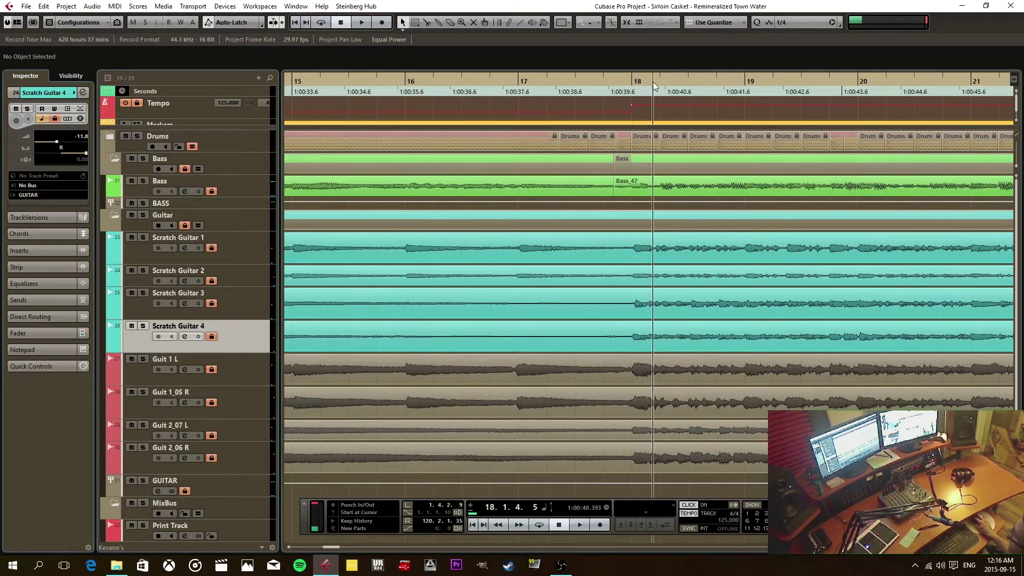
{"action": "left_click", "coordinate": [632, 84]}
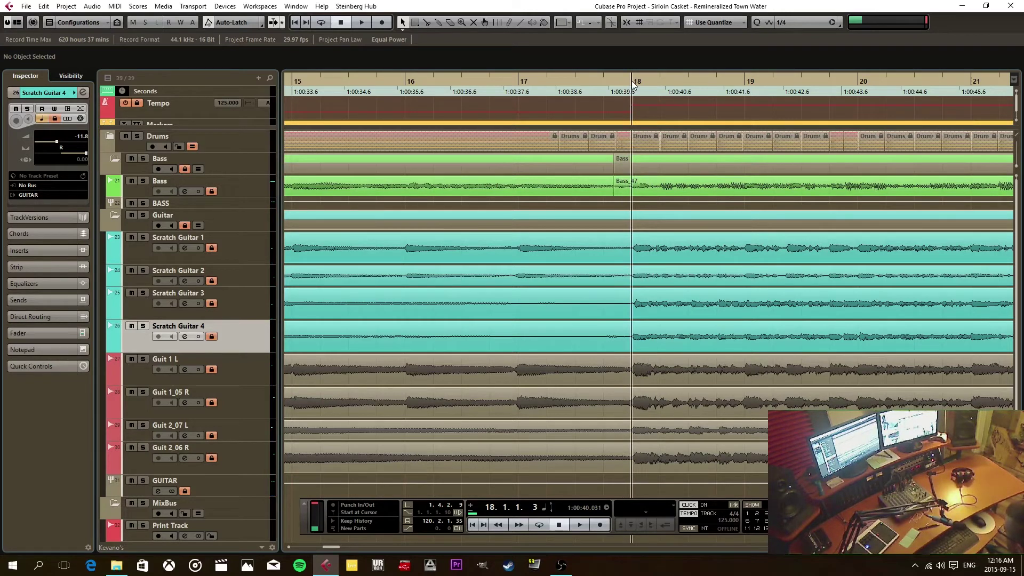
{"action": "left_click", "coordinate": [643, 84]}
{"action": "left_click", "coordinate": [642, 84]}
{"action": "left_click", "coordinate": [641, 86]}
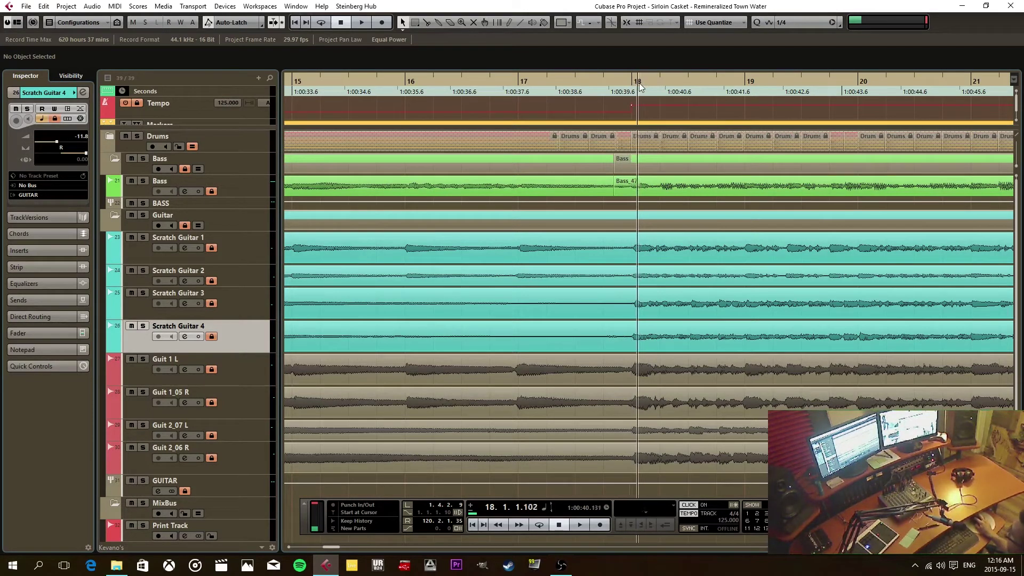
{"action": "left_click", "coordinate": [641, 86]}
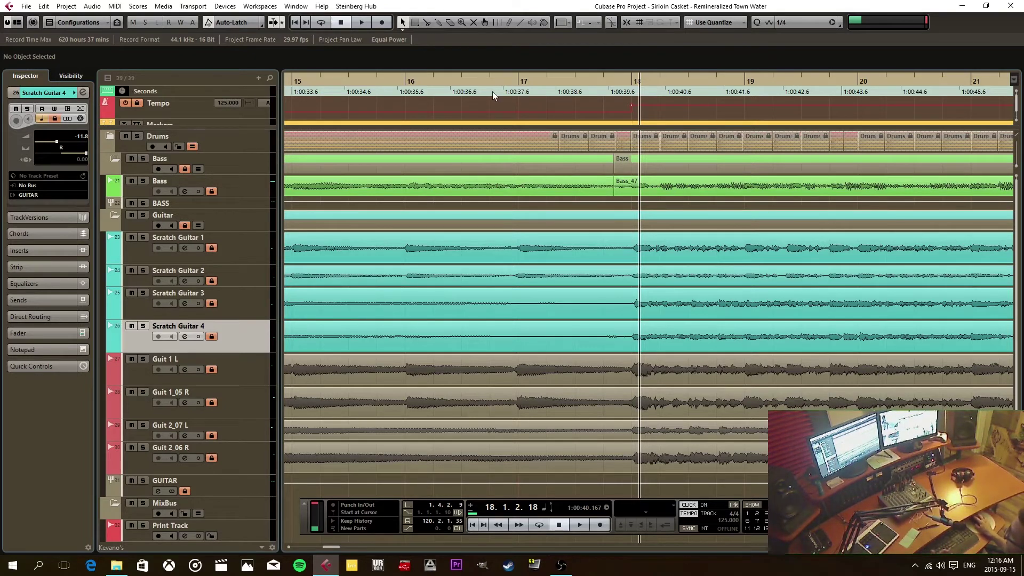
{"action": "left_click", "coordinate": [27, 7]}
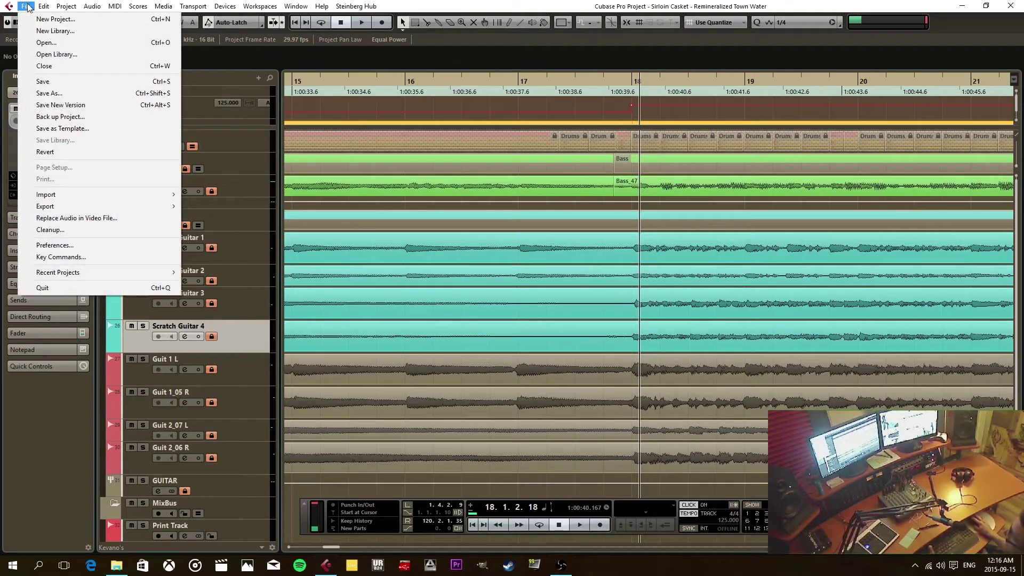
Enable Stationary Cursors in Transport preferences and set the playhead just before bar 18.
{"action": "left_click", "coordinate": [68, 245]}
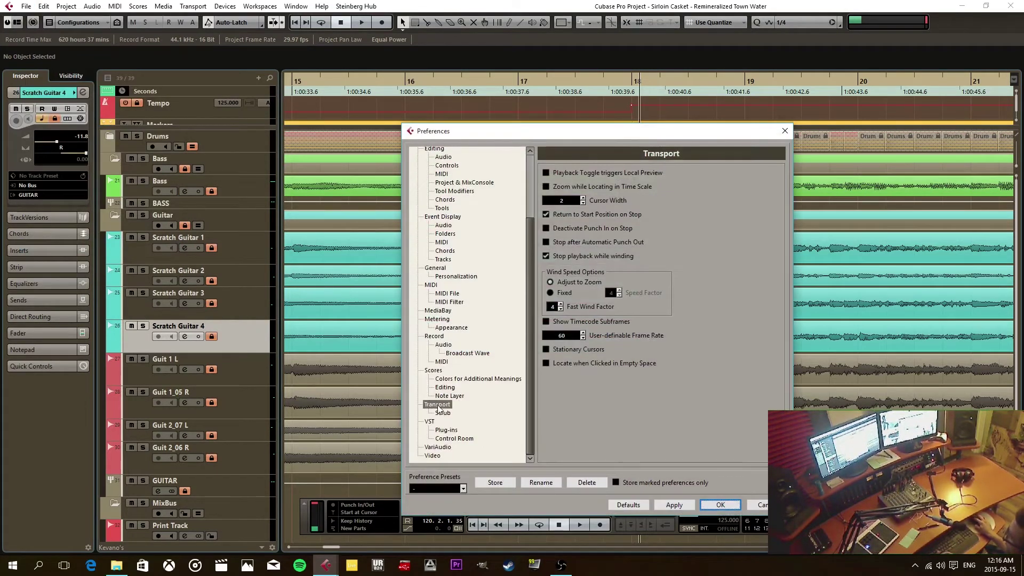
{"action": "left_click", "coordinate": [546, 349]}
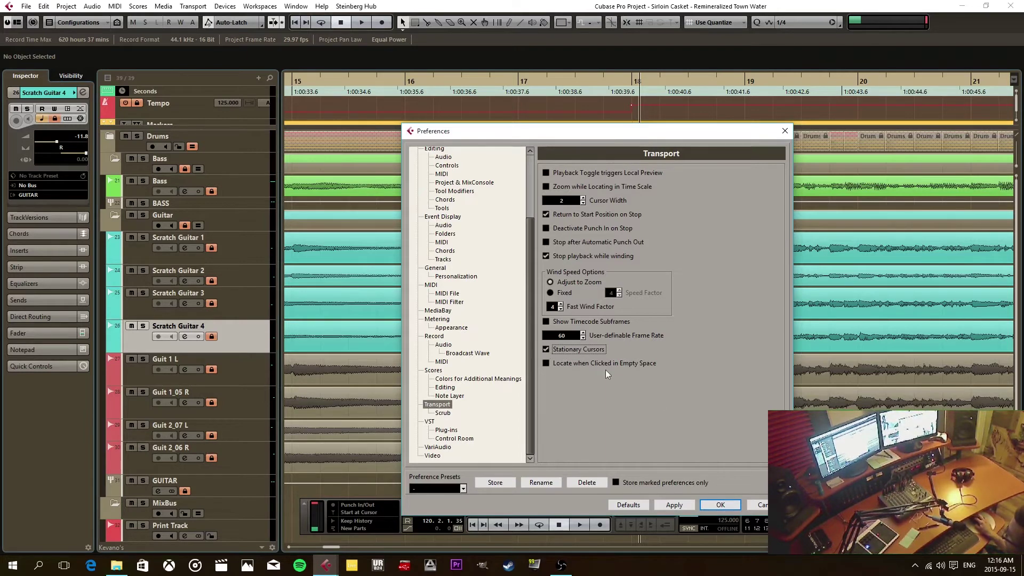
{"action": "left_click", "coordinate": [720, 504]}
{"action": "left_click", "coordinate": [650, 80]}
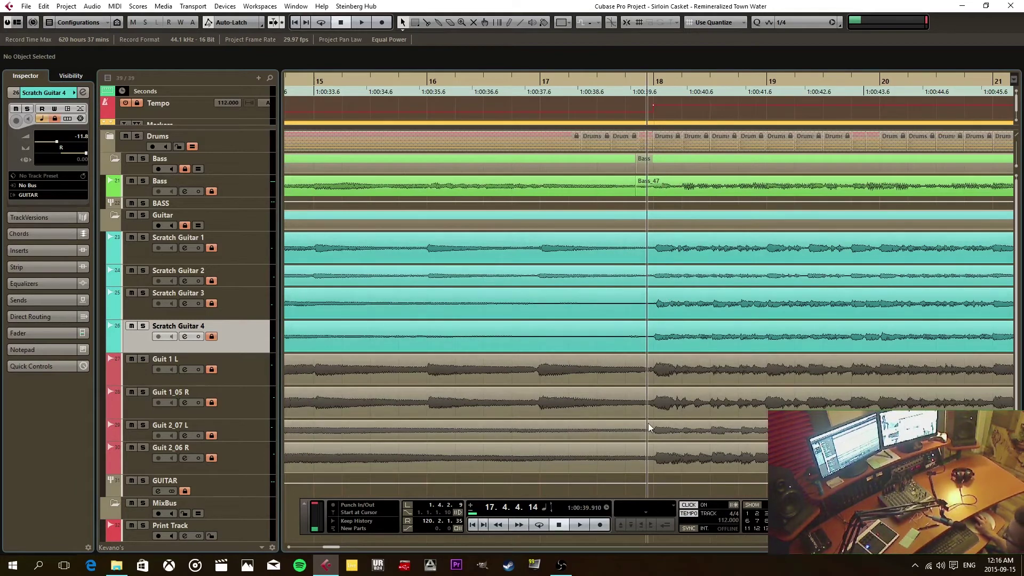
{"action": "key", "text": "space"}
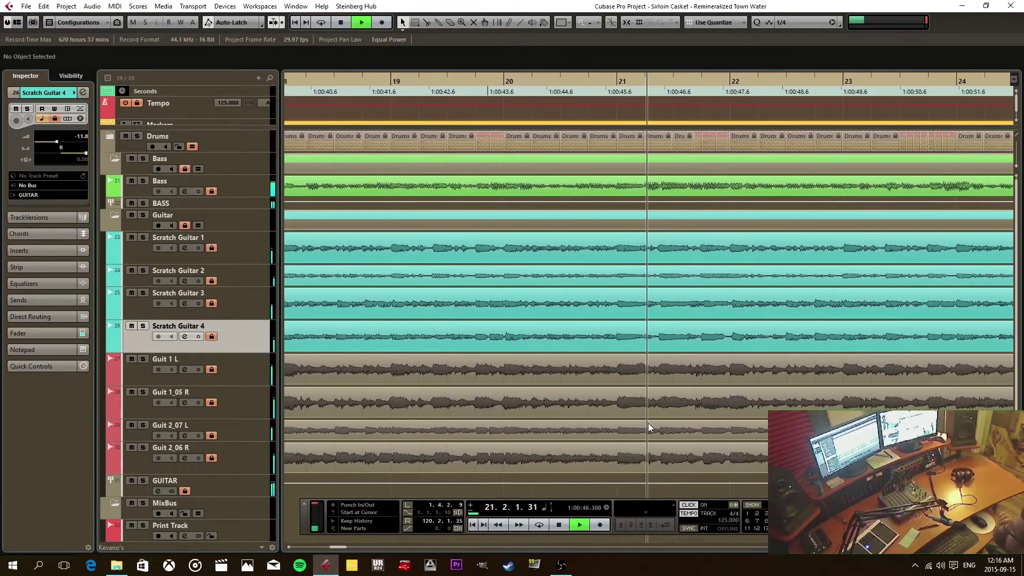
{"action": "key", "text": "space"}
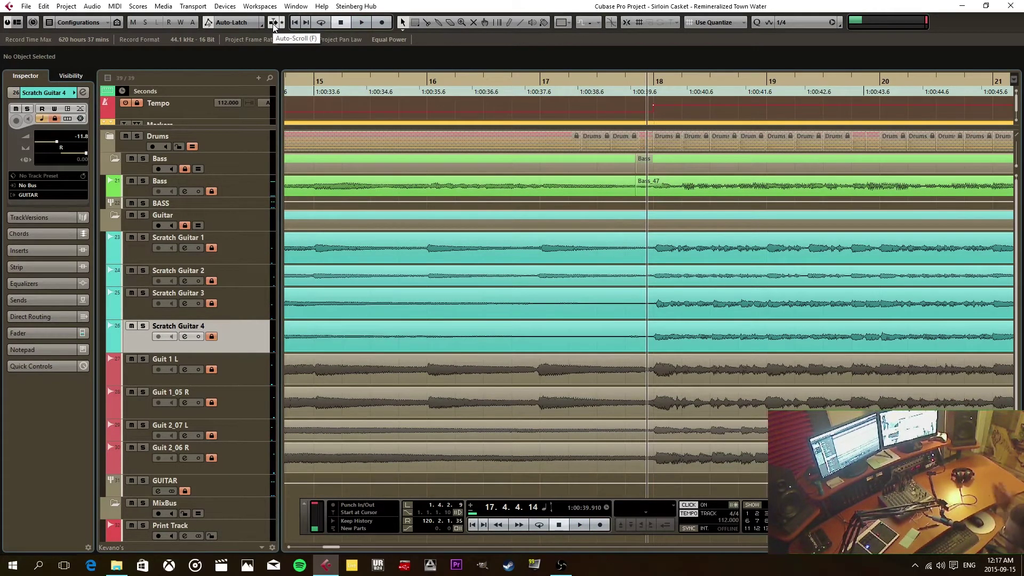
Play the arrangement and stop with the playhead at bar 25, beat 1, sixteenth 2.
{"action": "key", "text": "space"}
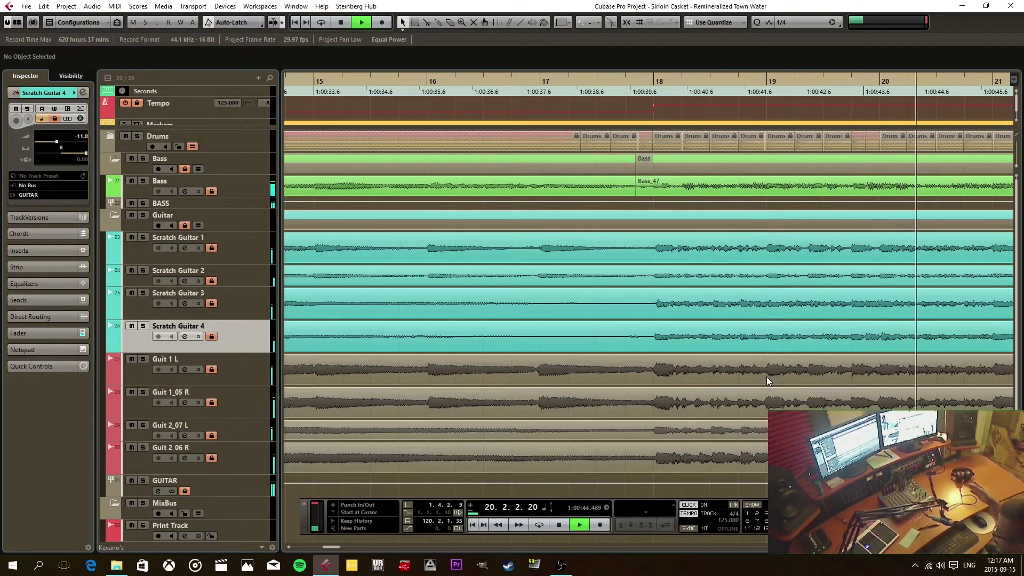
{"action": "key", "text": "space"}
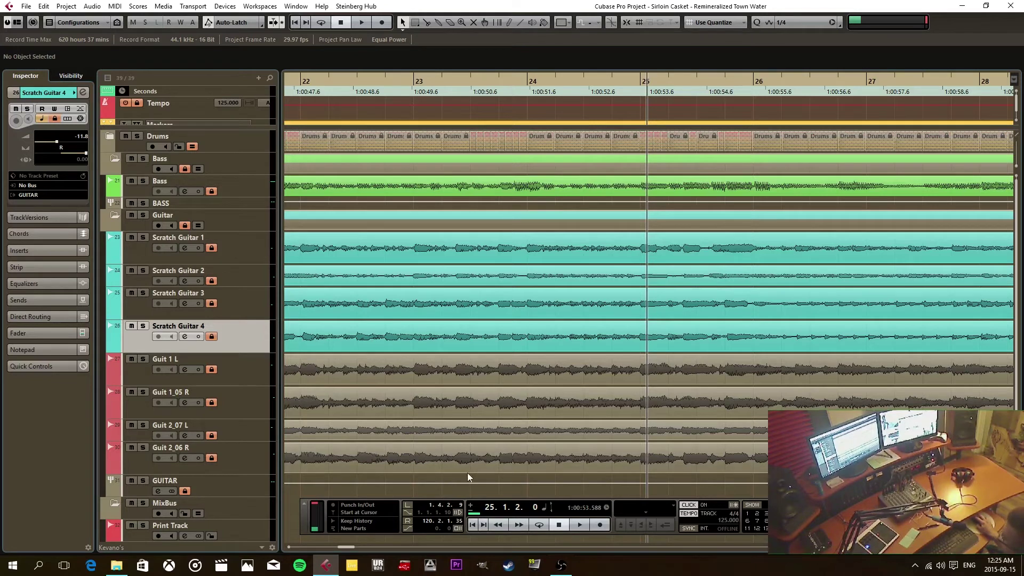
{"action": "left_click", "coordinate": [531, 459]}
{"action": "left_click", "coordinate": [532, 424]}
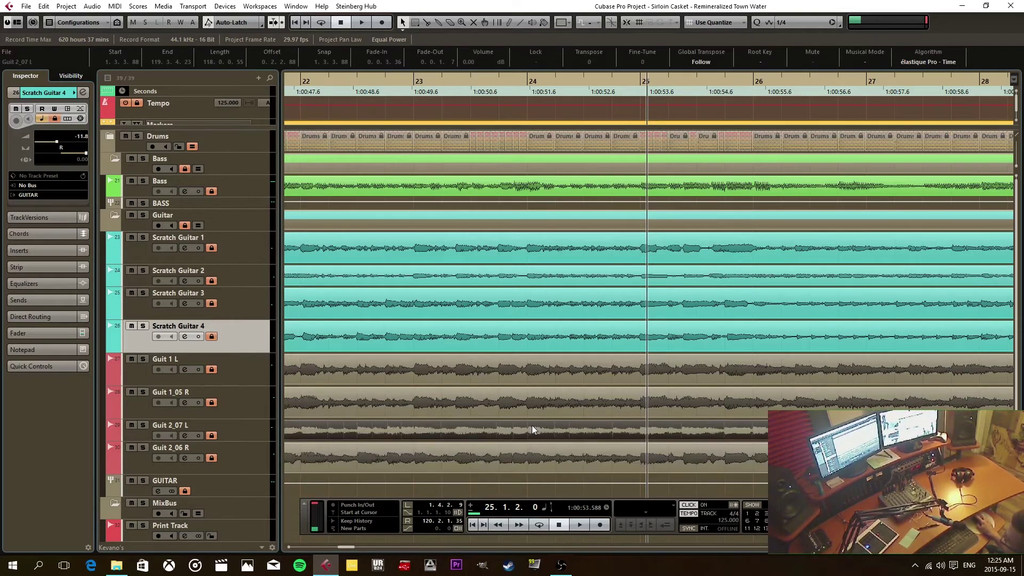
{"action": "right_click", "coordinate": [532, 425]}
{"action": "left_click", "coordinate": [517, 494]}
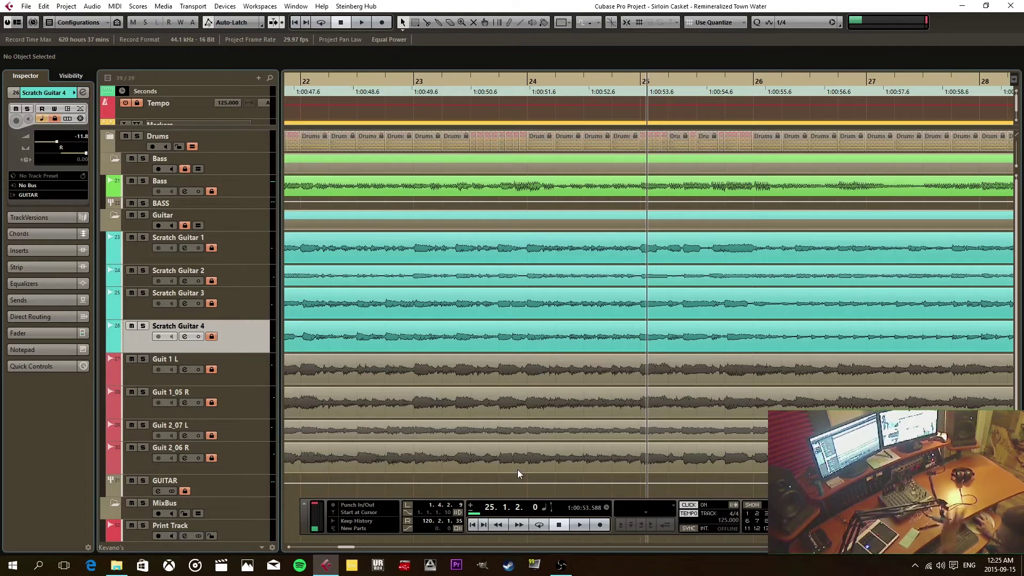
{"action": "left_click", "coordinate": [526, 473]}
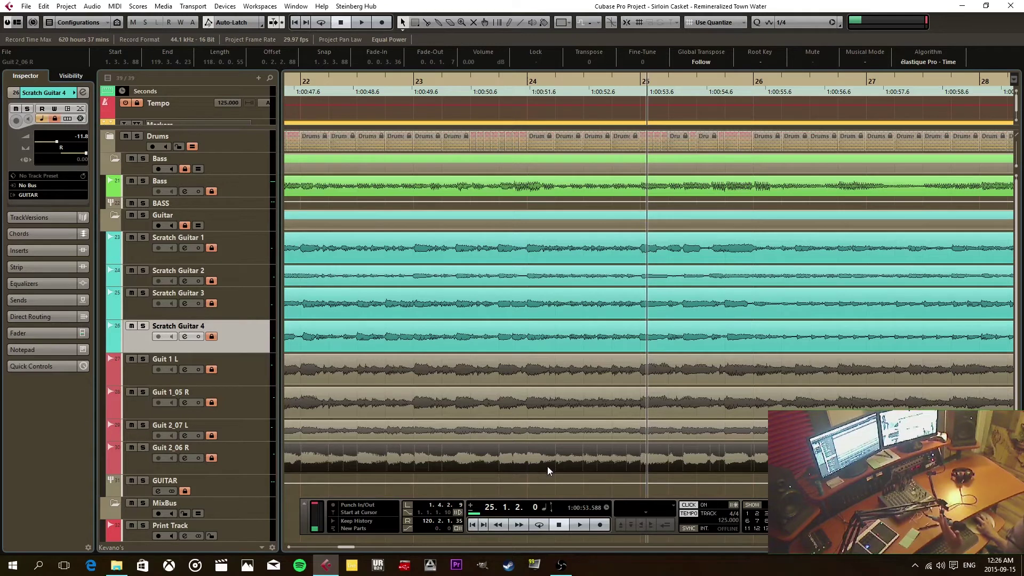
{"action": "left_click", "coordinate": [527, 492]}
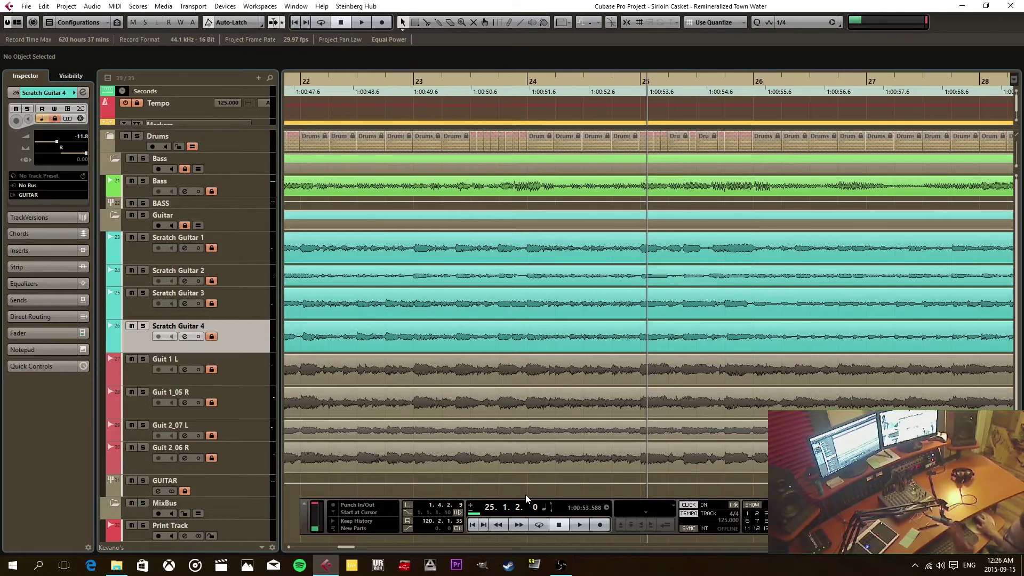
Enable Locate when Clicked in Empty Space on the Transport preferences page and confirm.
{"action": "left_click", "coordinate": [26, 6]}
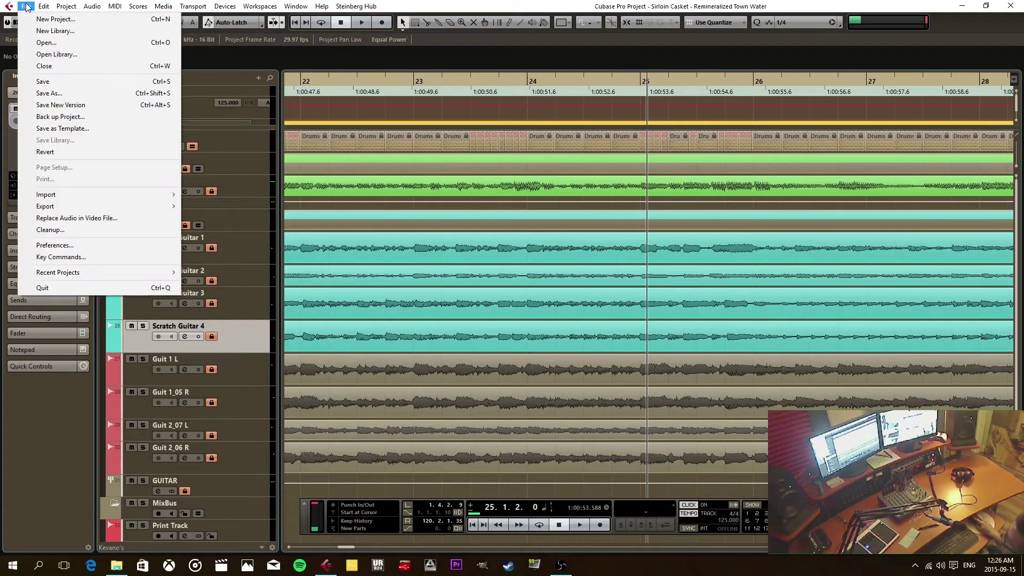
{"action": "left_click", "coordinate": [58, 245]}
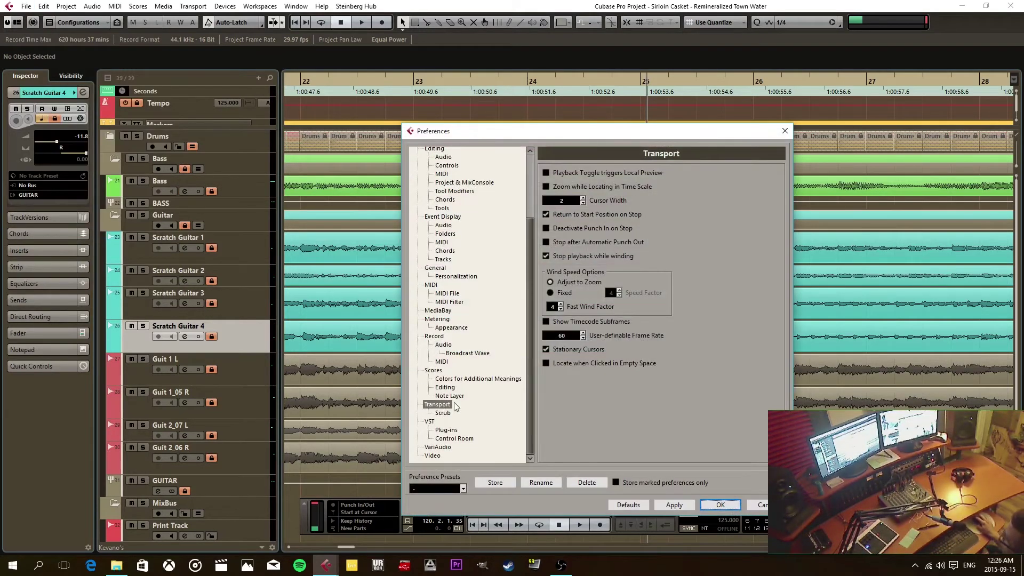
{"action": "left_click", "coordinate": [437, 404]}
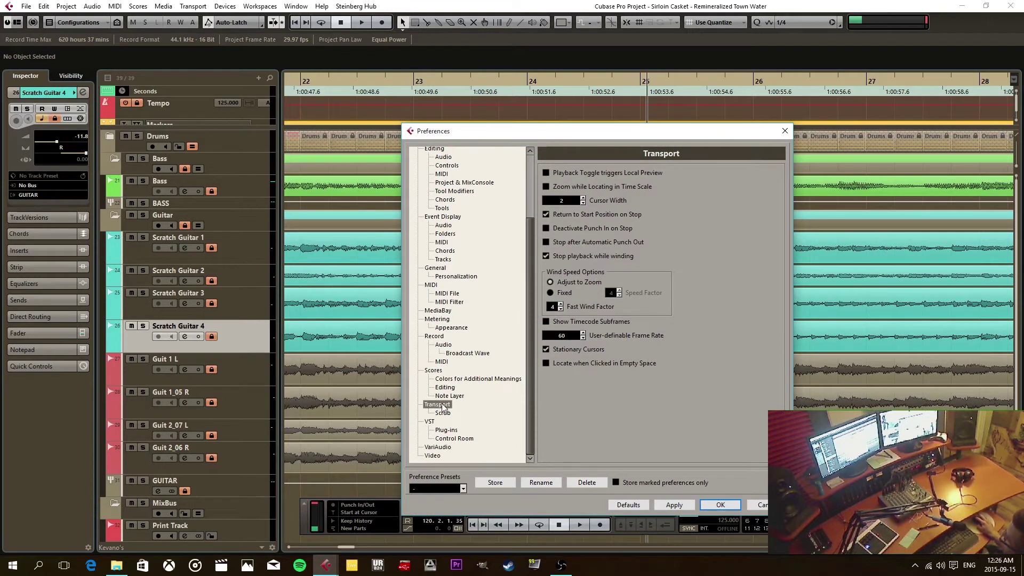
{"action": "left_click", "coordinate": [545, 363]}
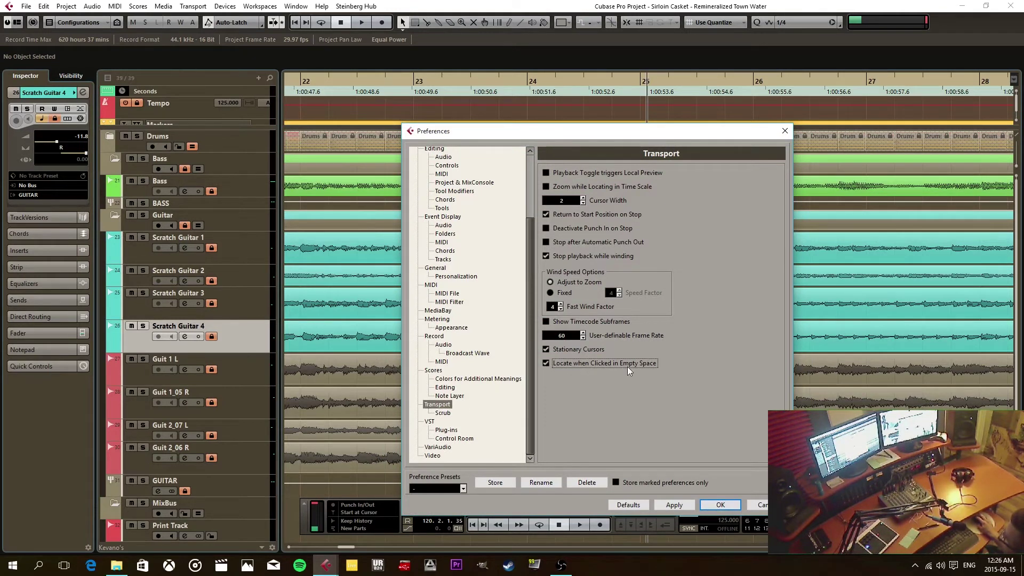
{"action": "left_click", "coordinate": [720, 504]}
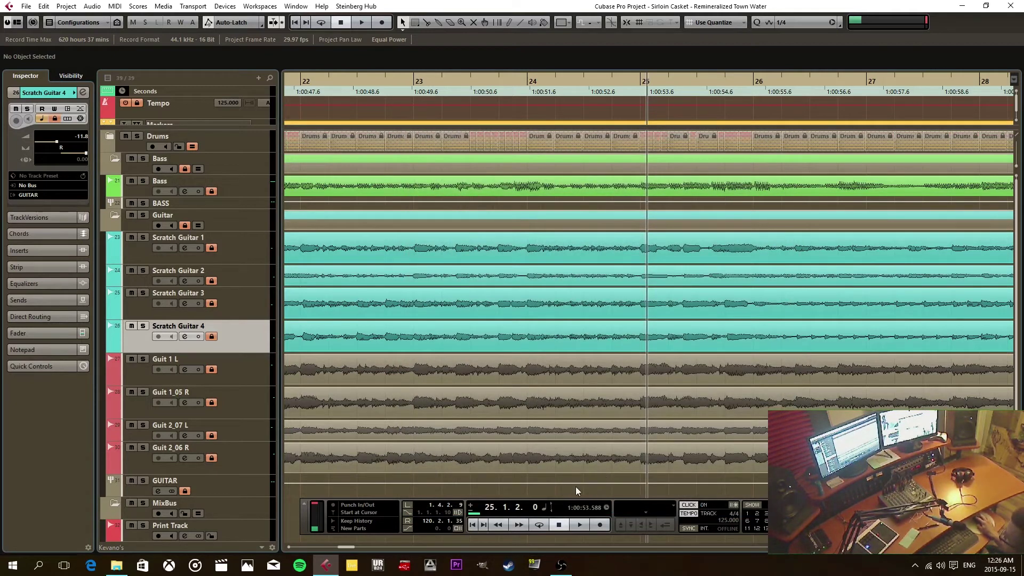
Step the playhead back two bars, play the arrangement briefly, then stop it.
{"action": "key", "text": "KP_Subtract"}
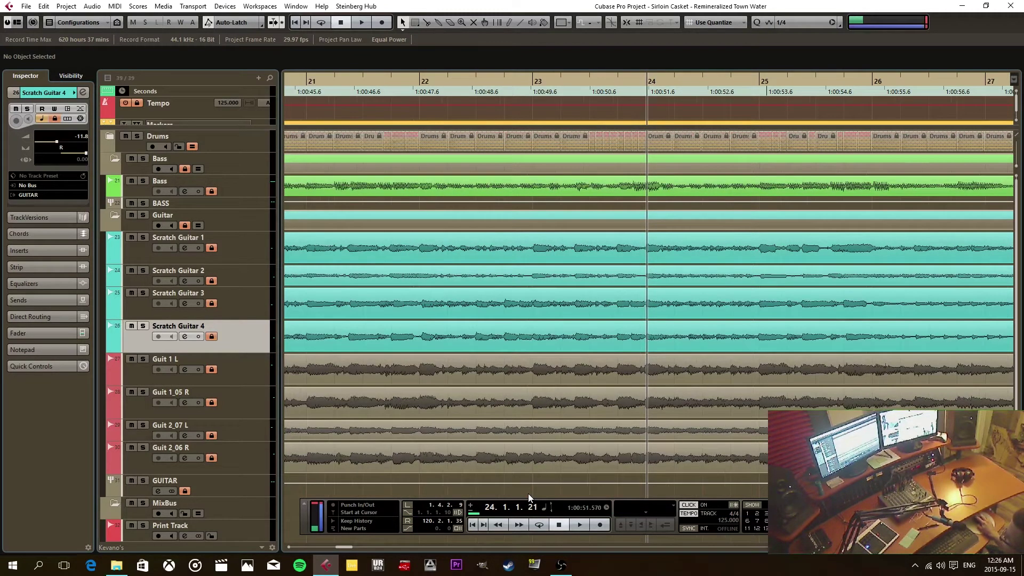
{"action": "key", "text": "KP_Subtract"}
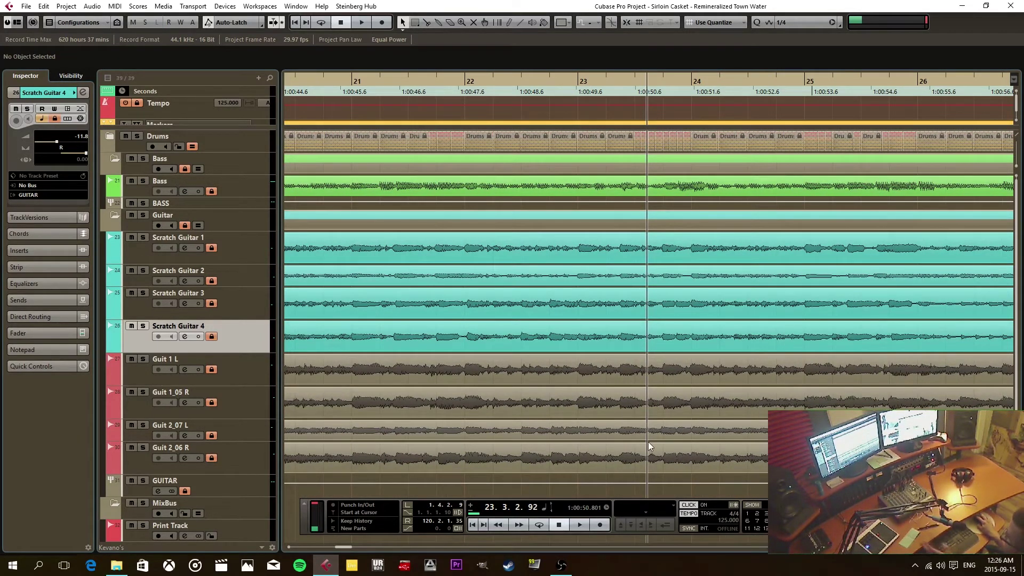
{"action": "key", "text": "space"}
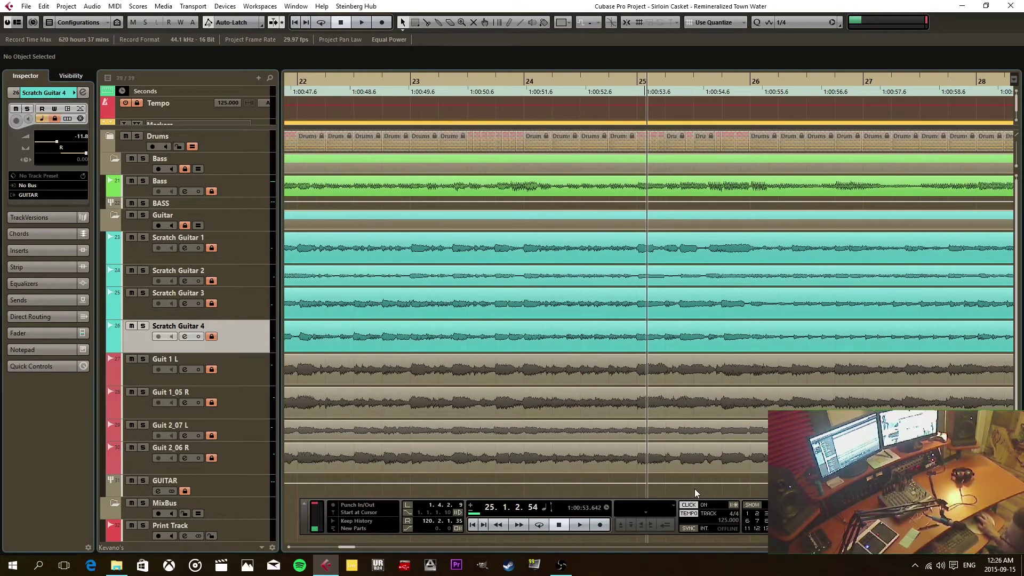
{"action": "key", "text": "space"}
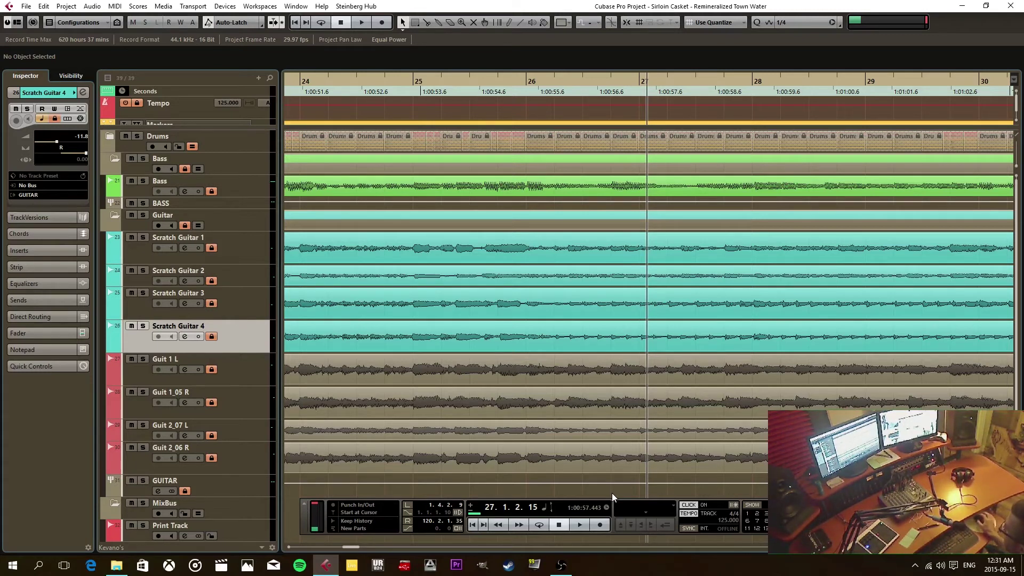
Open Preferences on the Transport page and confirm Zoom while Locating is off.
{"action": "left_click", "coordinate": [26, 7]}
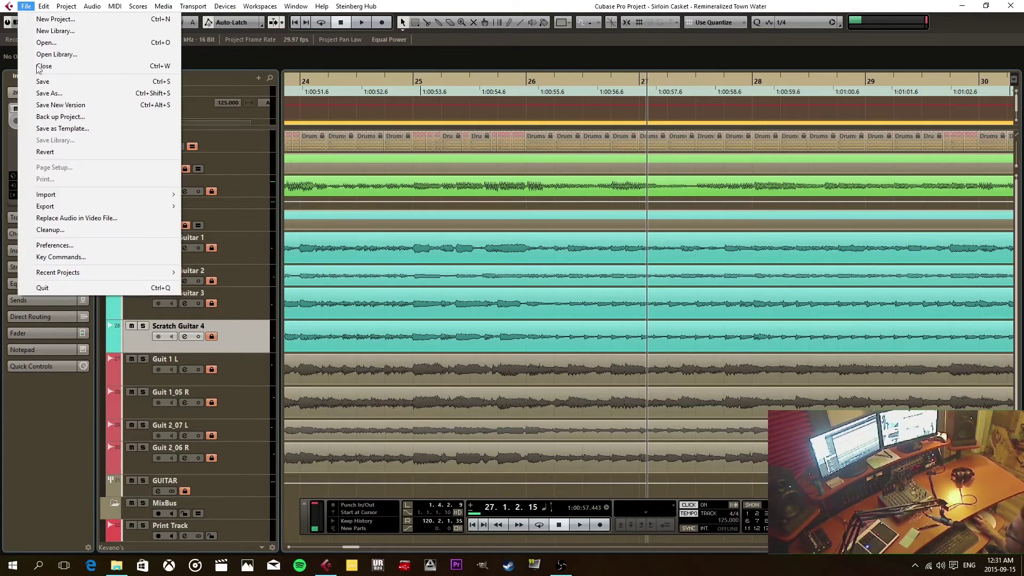
{"action": "left_click", "coordinate": [61, 245]}
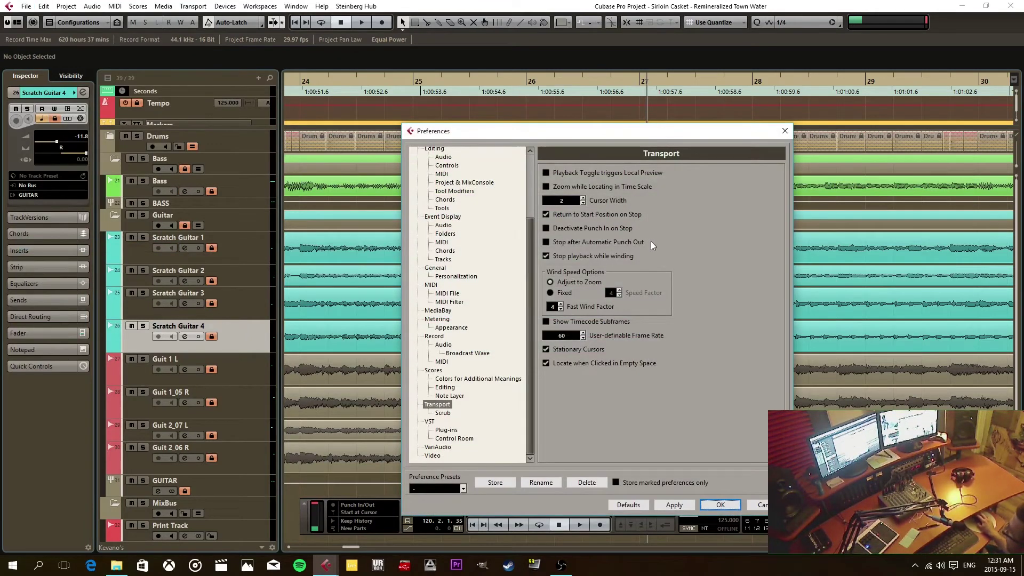
{"action": "left_click", "coordinate": [565, 187]}
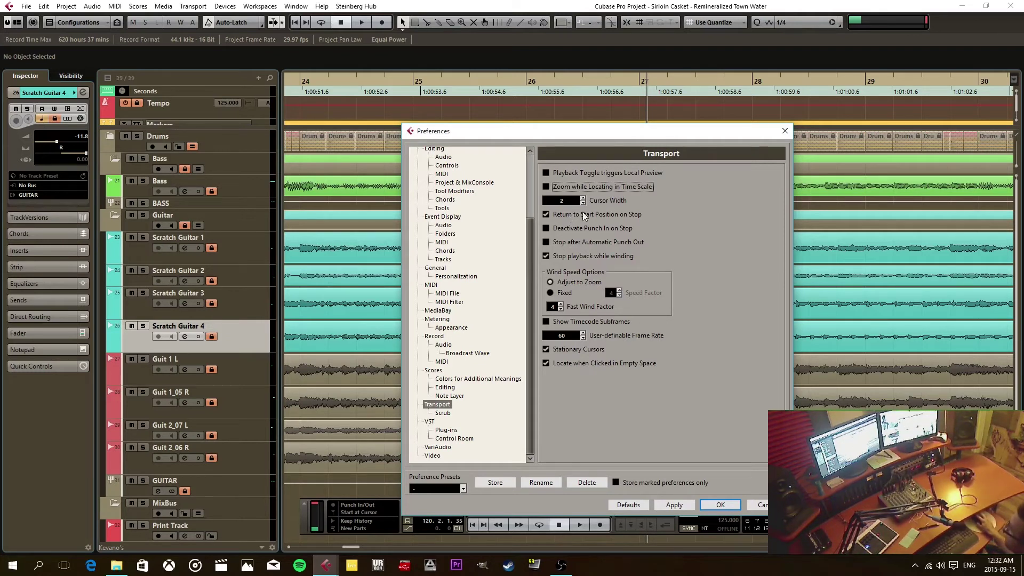
Disable Return to Start Position on Stop and Locate when Clicked in Empty Space, then confirm with OK.
{"action": "left_click", "coordinate": [569, 215]}
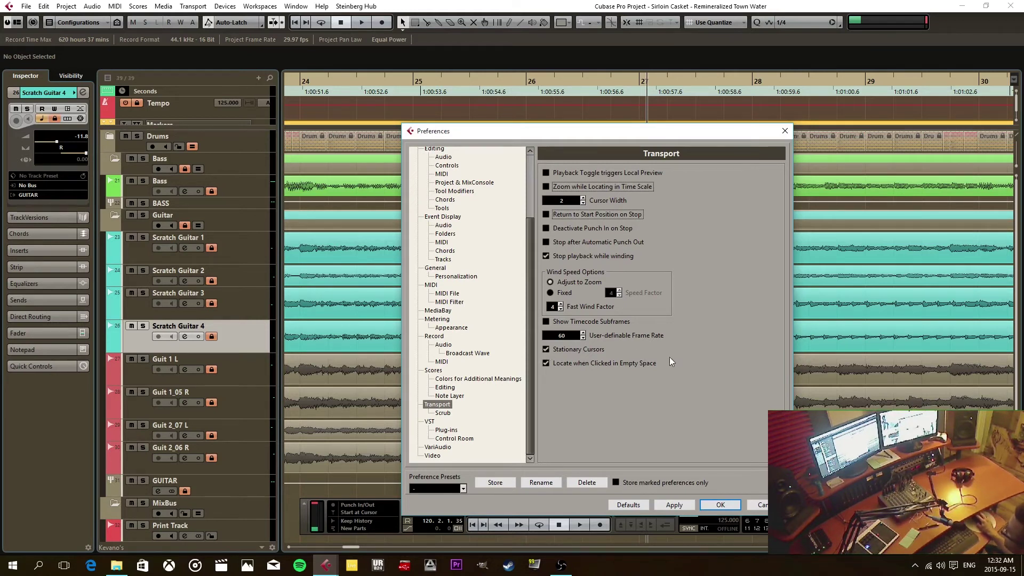
{"action": "left_click", "coordinate": [545, 363]}
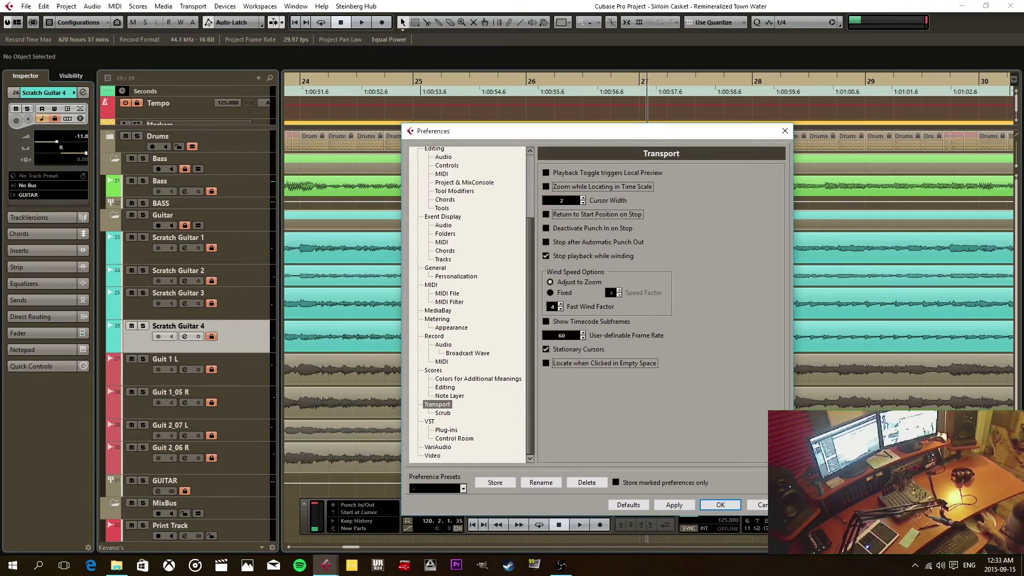
{"action": "left_click", "coordinate": [726, 504]}
{"action": "left_click", "coordinate": [725, 458]}
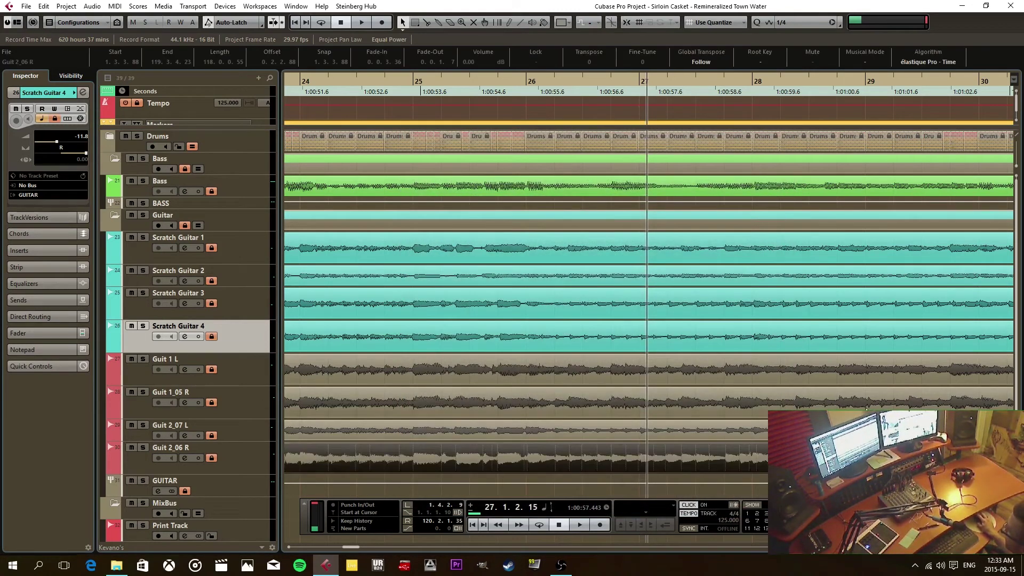
{"action": "left_click_drag", "start_coordinate": [869, 482], "coordinate": [852, 366]}
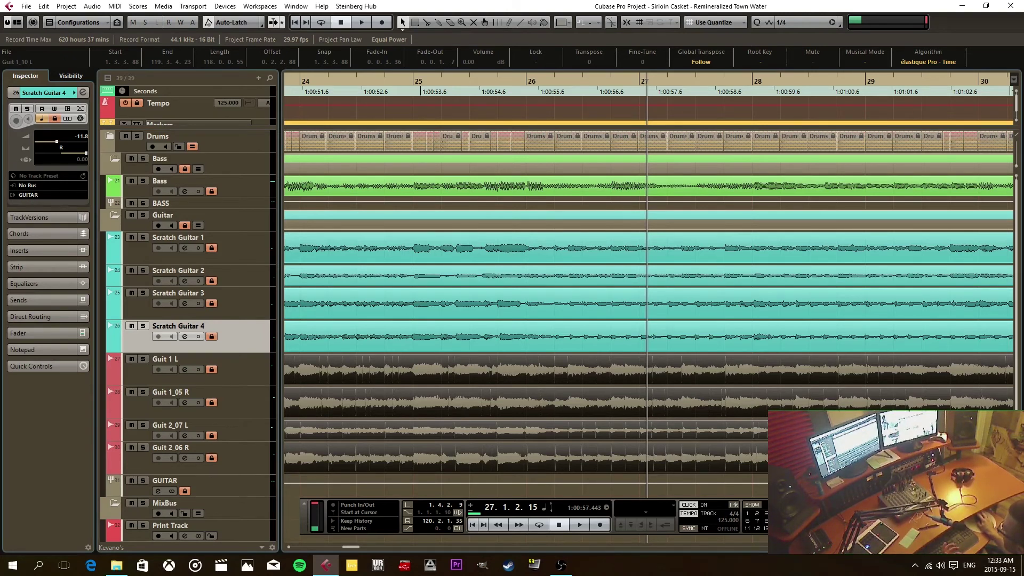
{"action": "key", "text": "ctrl+shift+a"}
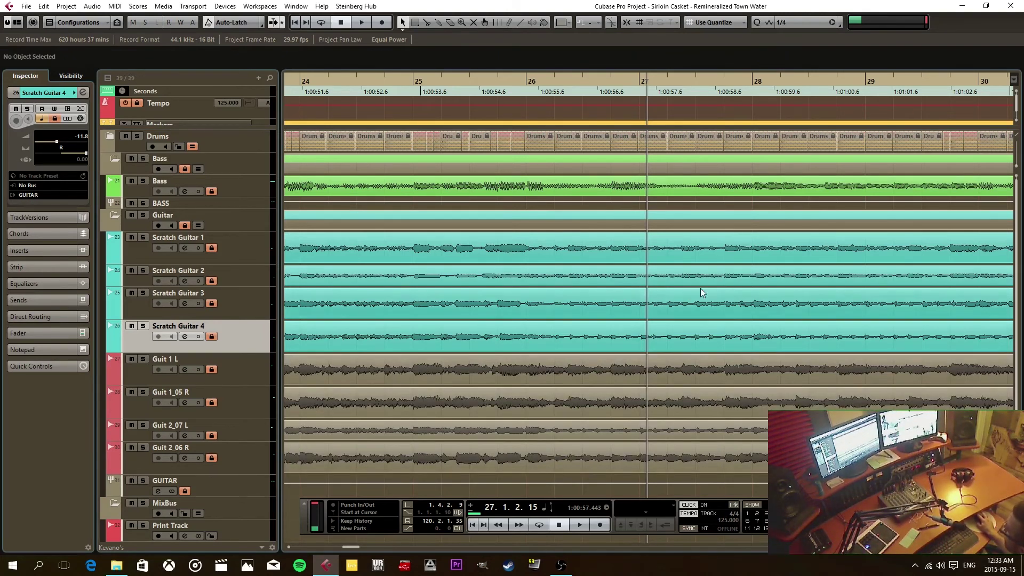